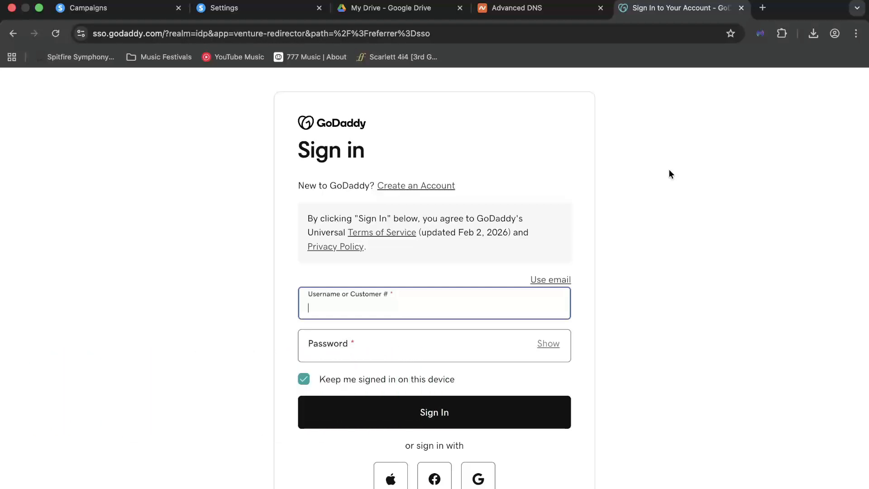
# Step: Sign in to GoDaddy with the Tech Express Google account and open the website's Domain section
pyautogui.click(476, 476)
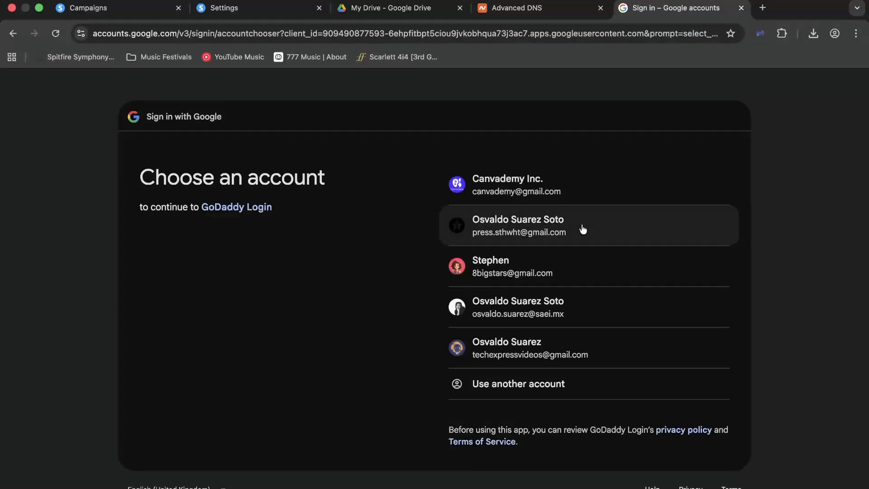
pyautogui.click(587, 353)
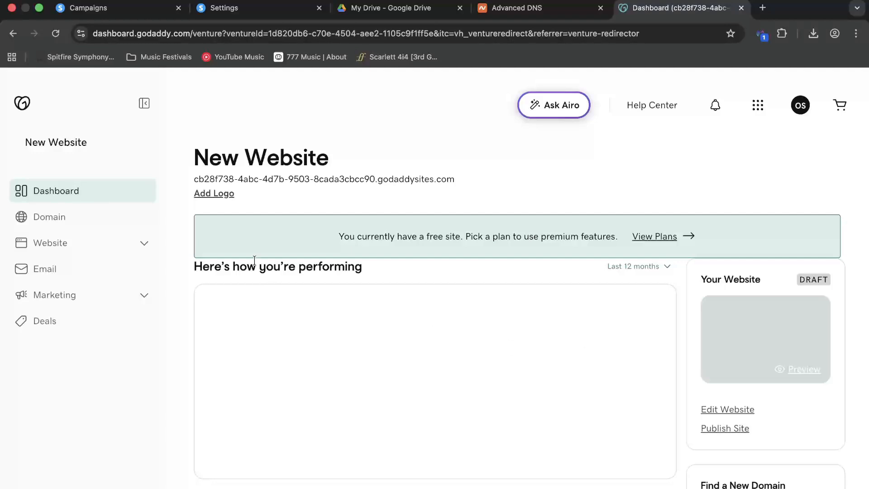
pyautogui.click(89, 226)
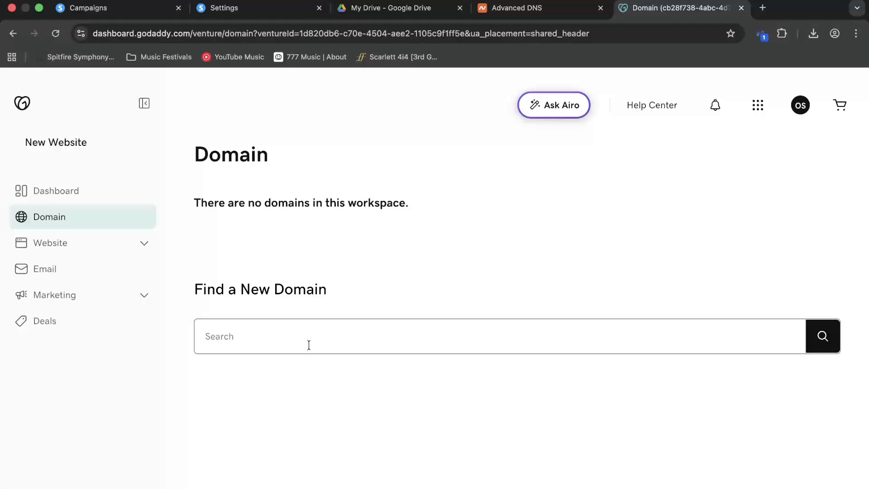
# Step: Search for a new domain with the name techexpress
pyautogui.click(803, 108)
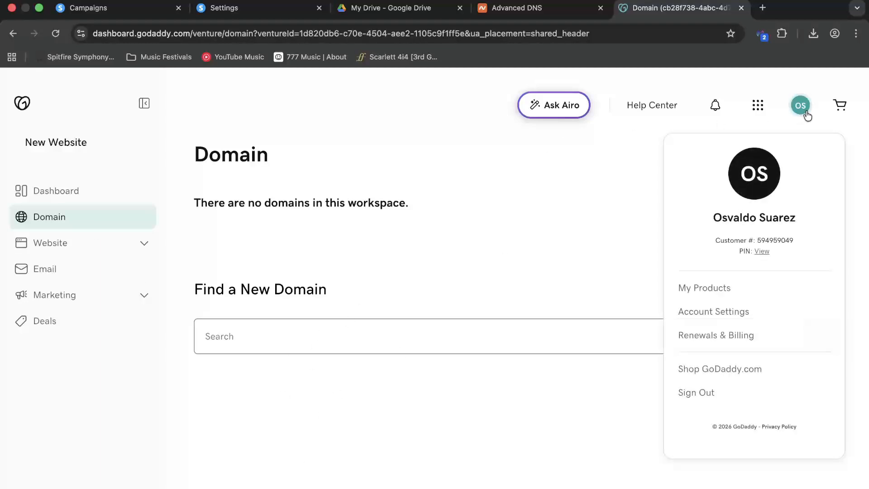
pyautogui.click(270, 339)
pyautogui.write('techexpress')
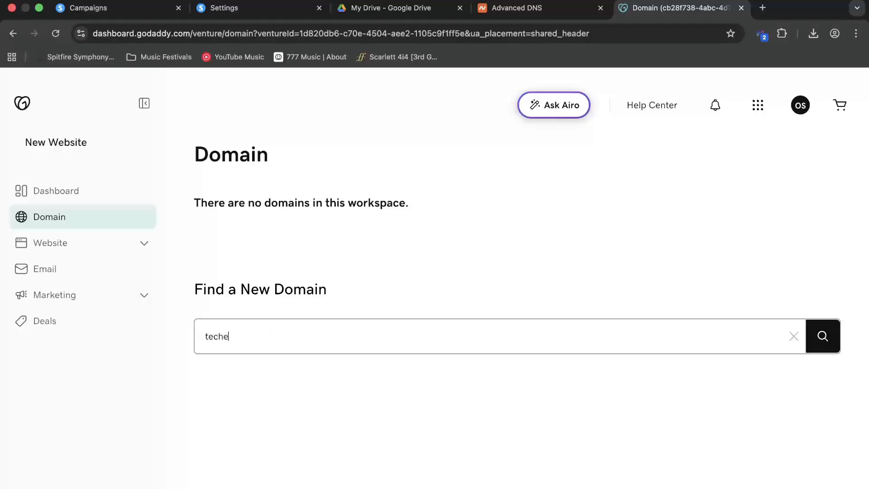
pyautogui.press('Return')
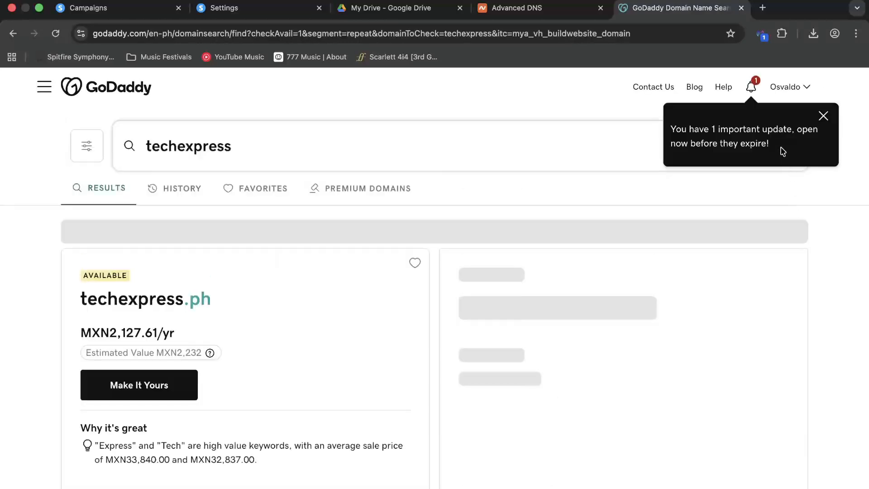
# Step: Check and close the notifications, then examine the available techexpress domain endings and their prices
pyautogui.click(751, 87)
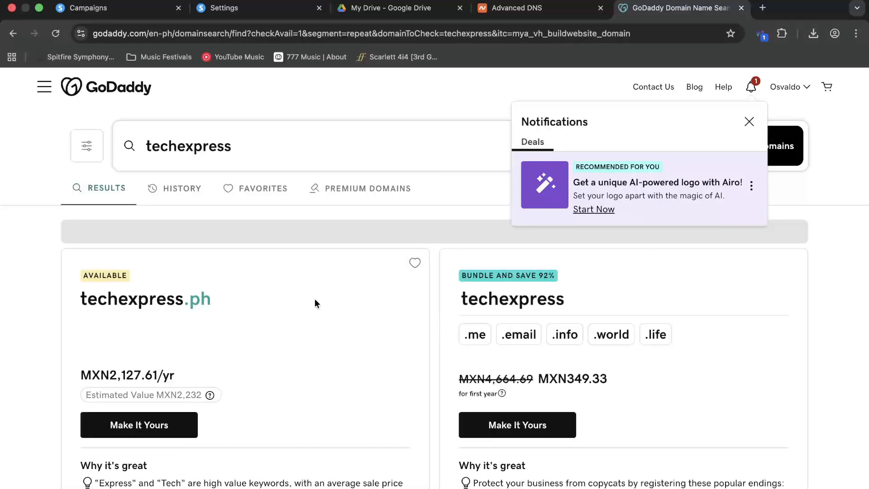
pyautogui.click(750, 121)
pyautogui.scroll(-12, 491, 238)
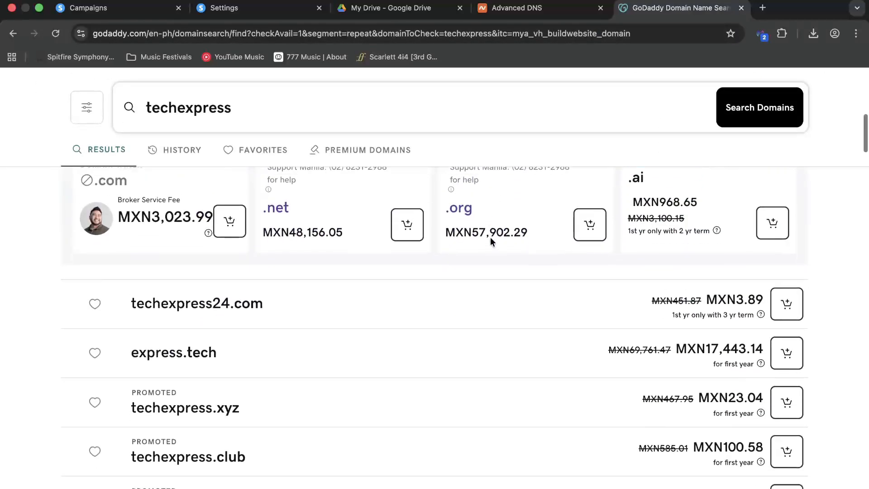
pyautogui.scroll(-3, 490, 240)
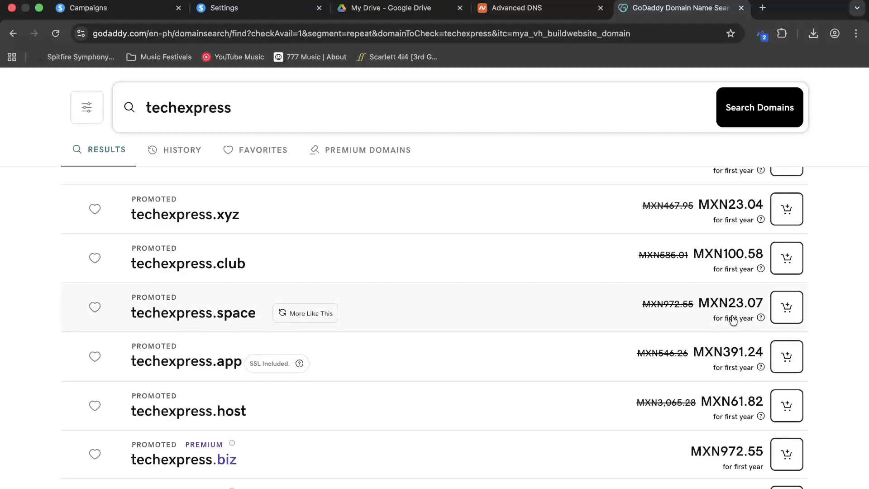
pyautogui.scroll(-1, 732, 318)
pyautogui.scroll(-5, 731, 318)
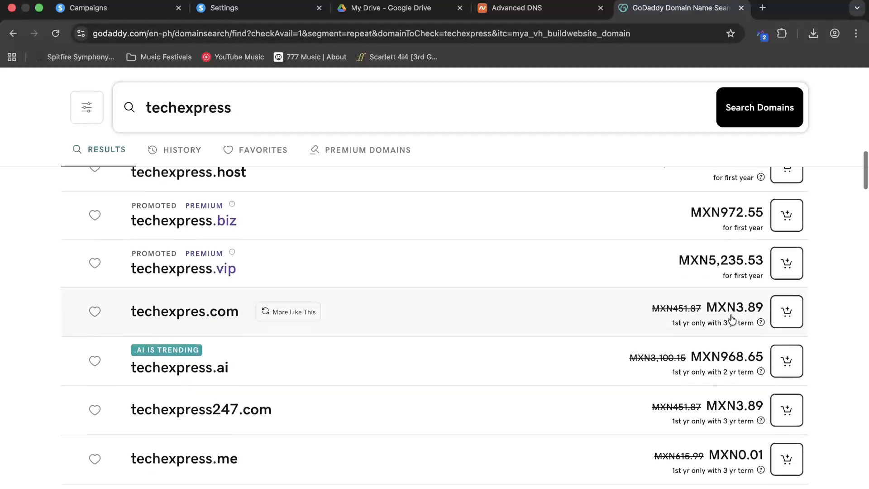
pyautogui.scroll(-10, 596, 314)
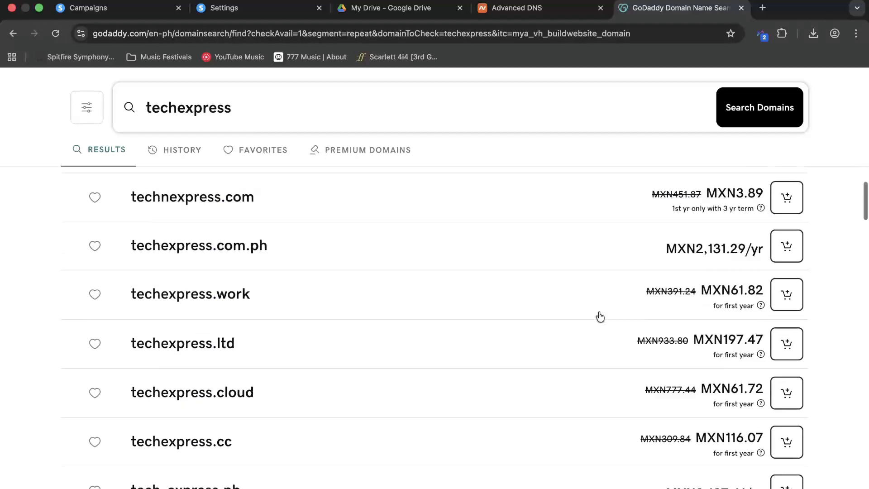
pyautogui.scroll(-5, 600, 317)
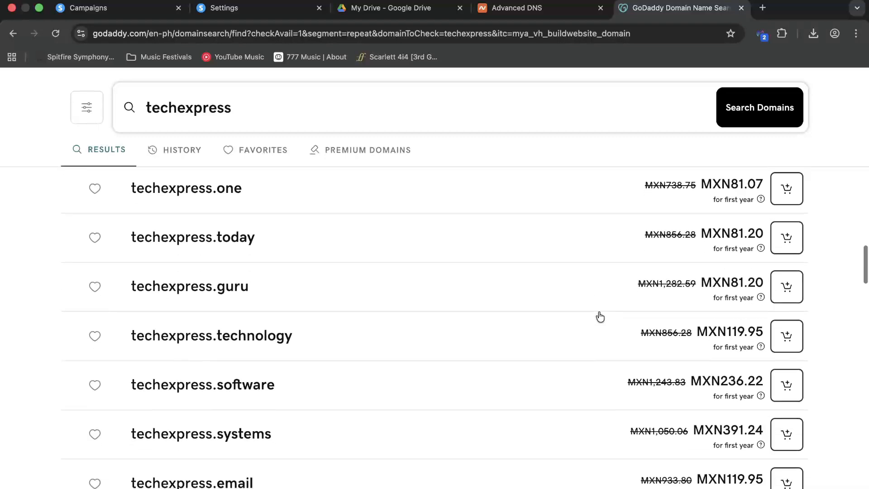
pyautogui.scroll(10, 542, 162)
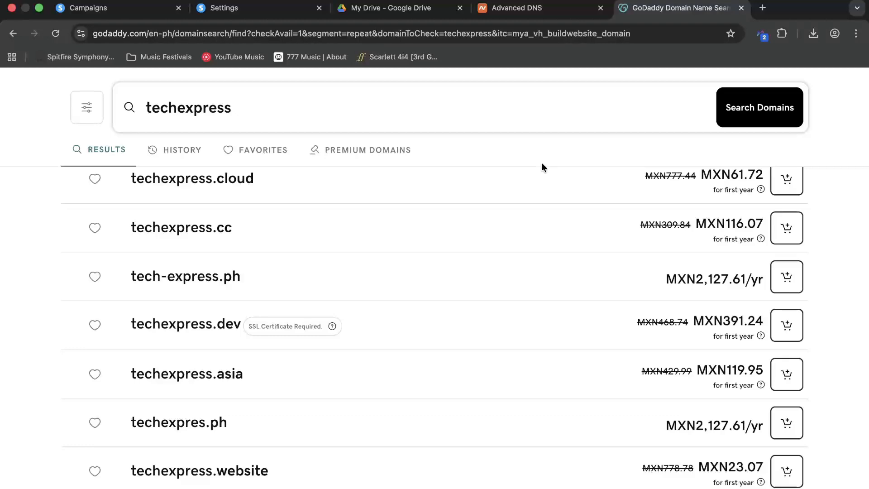
pyautogui.scroll(10, 543, 164)
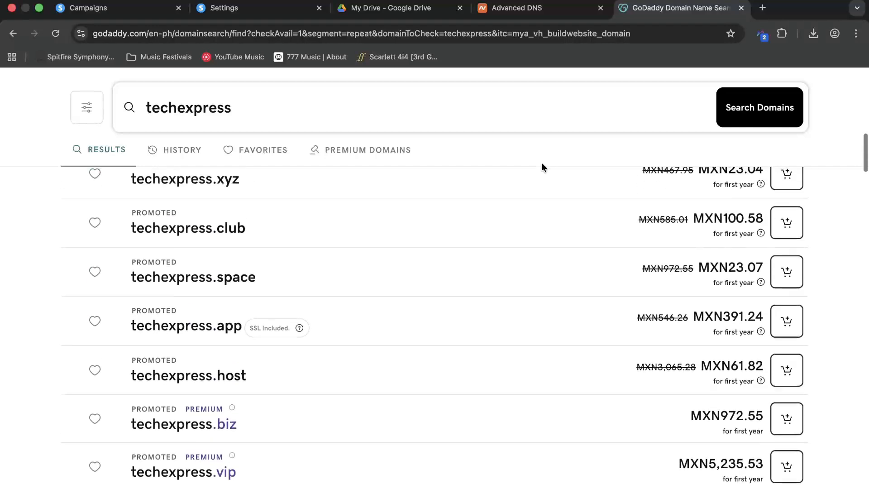
pyautogui.scroll(15, 542, 162)
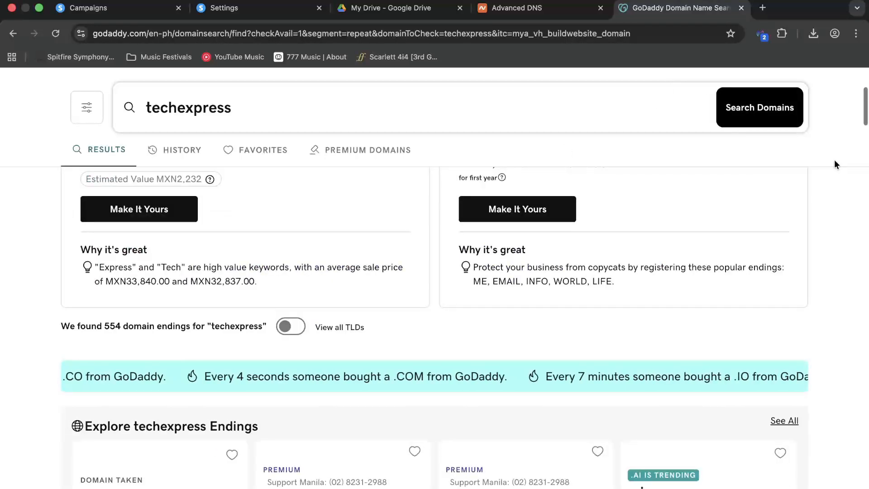
# Step: Open the GoDaddy account's My Products page
pyautogui.click(790, 87)
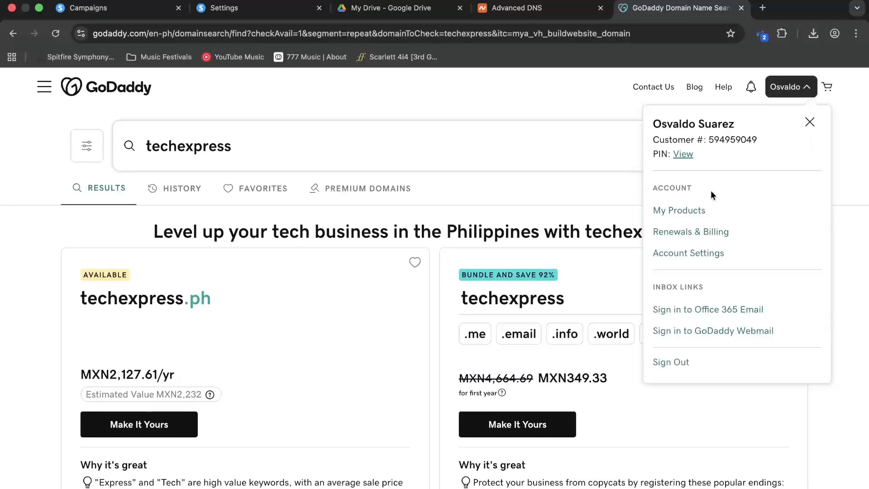
pyautogui.click(695, 209)
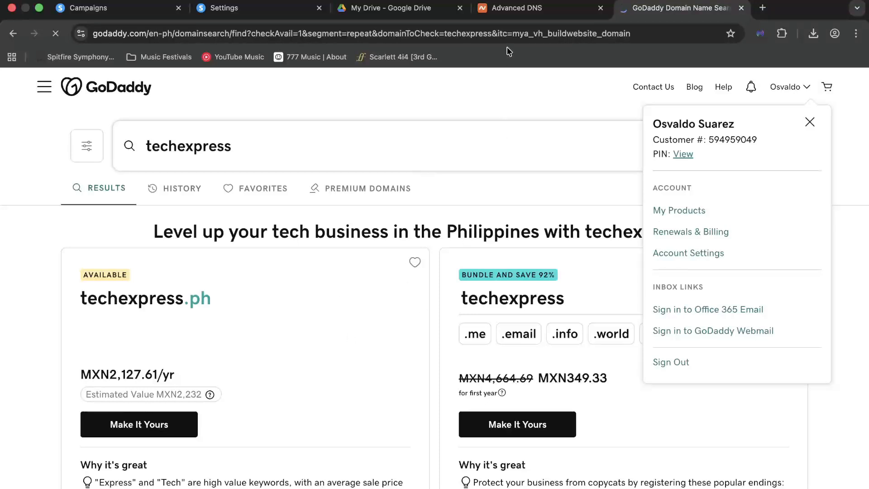
# Step: Switch to Namecheap and open the list of owned domains
pyautogui.click(527, 14)
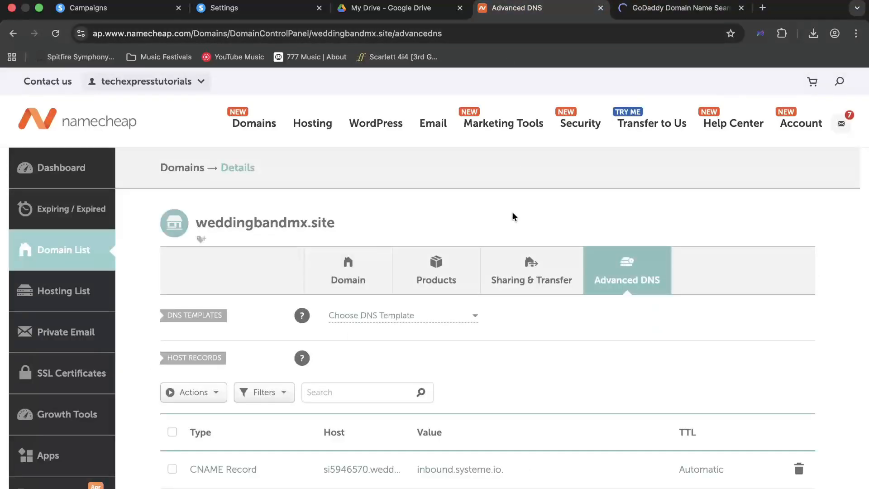
pyautogui.scroll(-3, 513, 215)
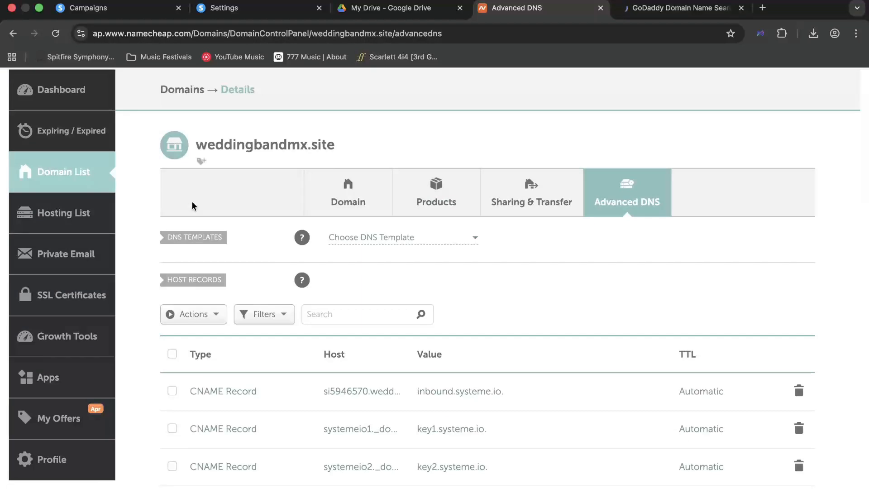
pyautogui.click(86, 175)
pyautogui.click(661, 8)
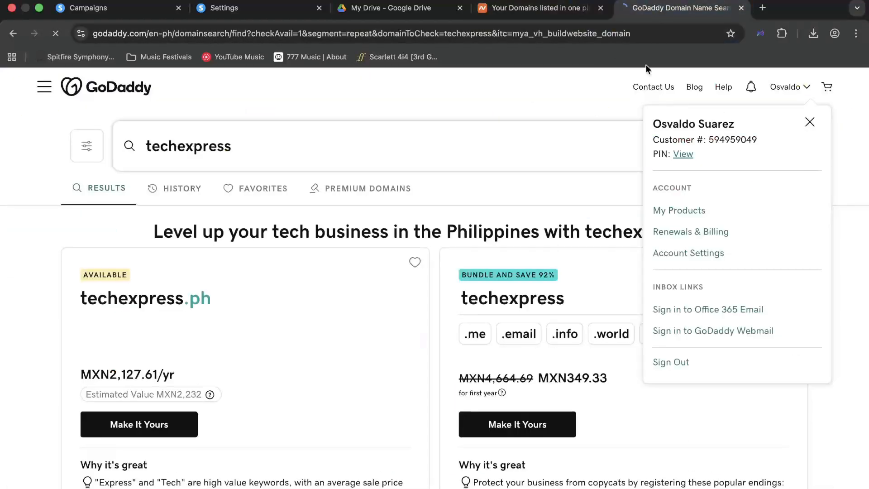
pyautogui.click(553, 11)
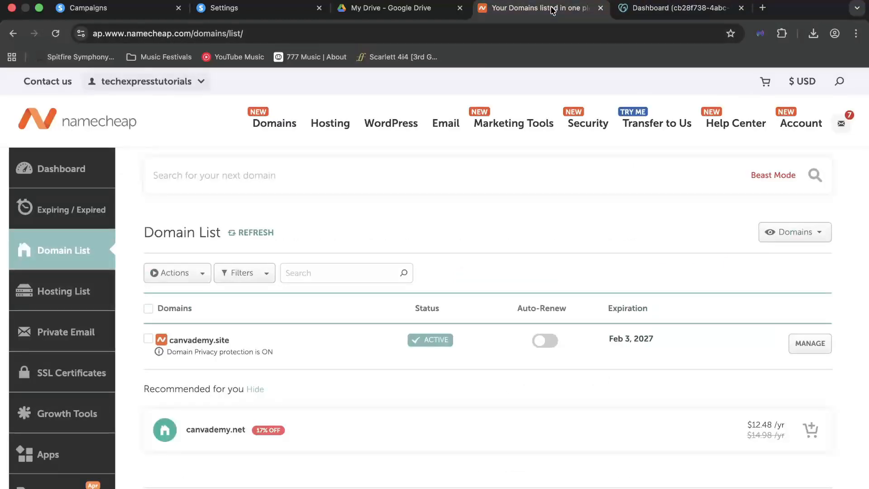
# Step: Open the management page of canvademy.site and review its domain settings and contacts
pyautogui.scroll(-5, 533, 252)
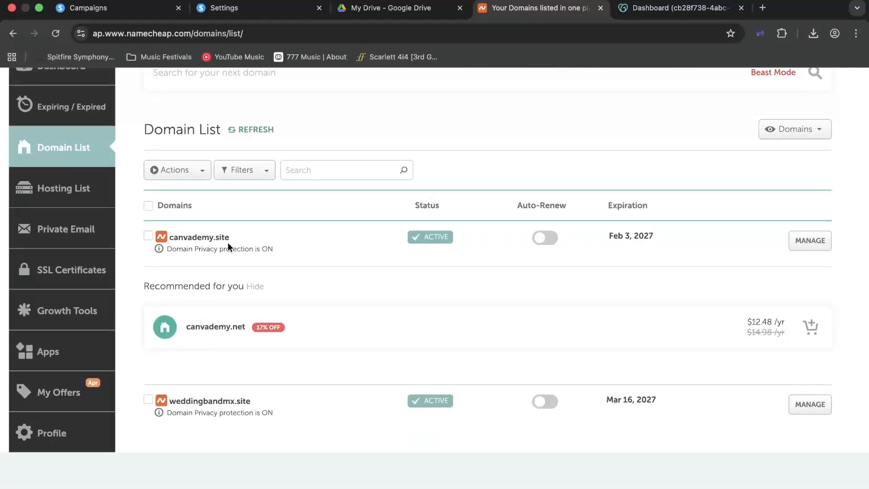
pyautogui.moveTo(221, 240); pyautogui.dragTo(520, 229)
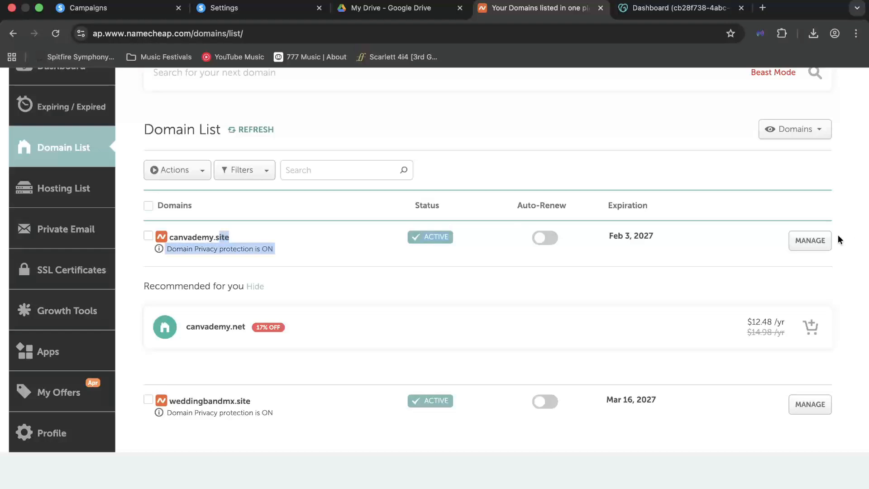
pyautogui.click(815, 241)
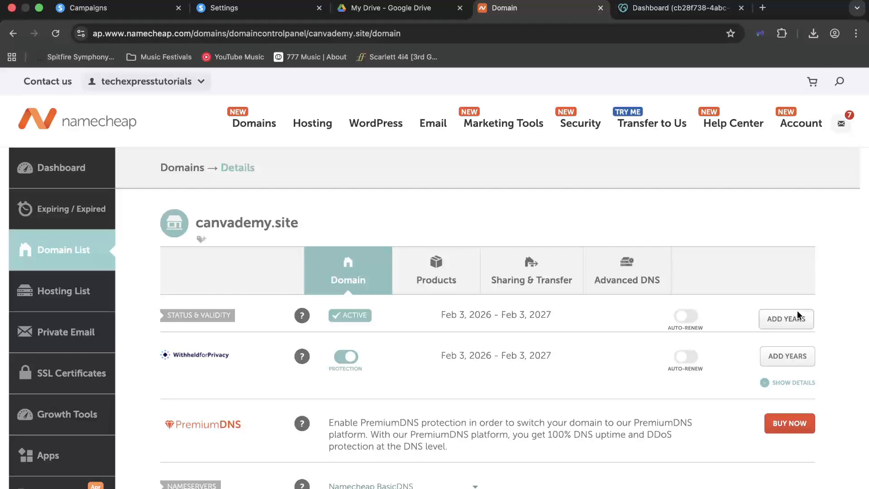
pyautogui.scroll(-5, 798, 313)
pyautogui.scroll(-10, 795, 320)
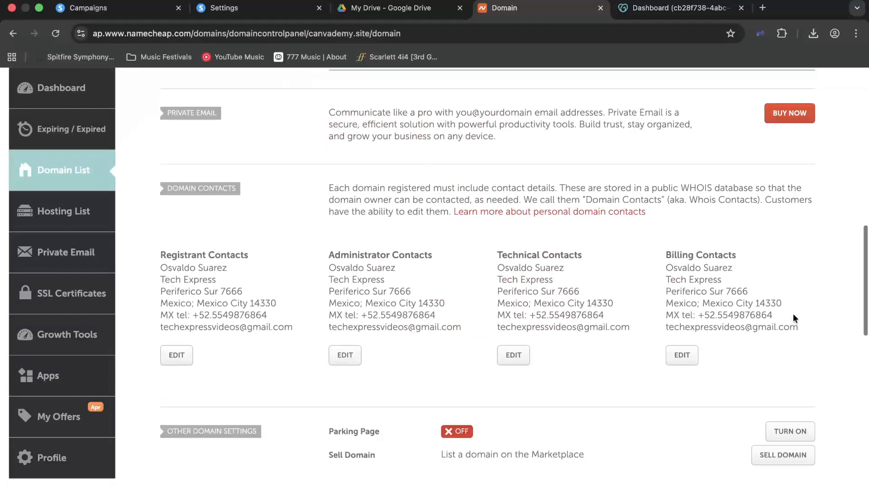
pyautogui.scroll(15, 545, 338)
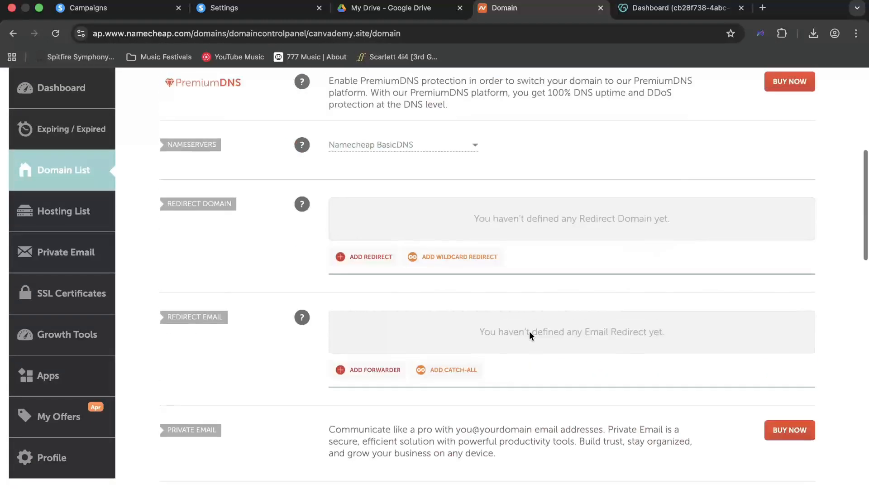
# Step: Review the Products, Sharing & Transfer and Advanced DNS pages of canvademy.site, including its host records
pyautogui.click(453, 145)
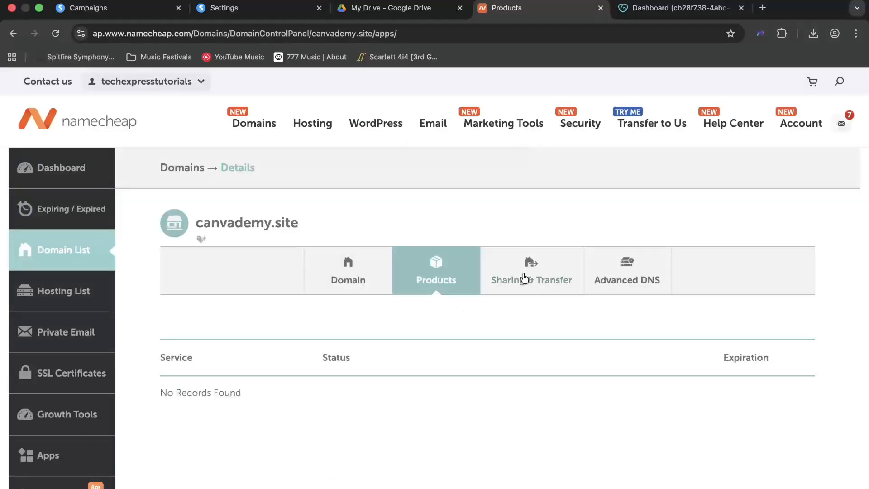
pyautogui.click(524, 278)
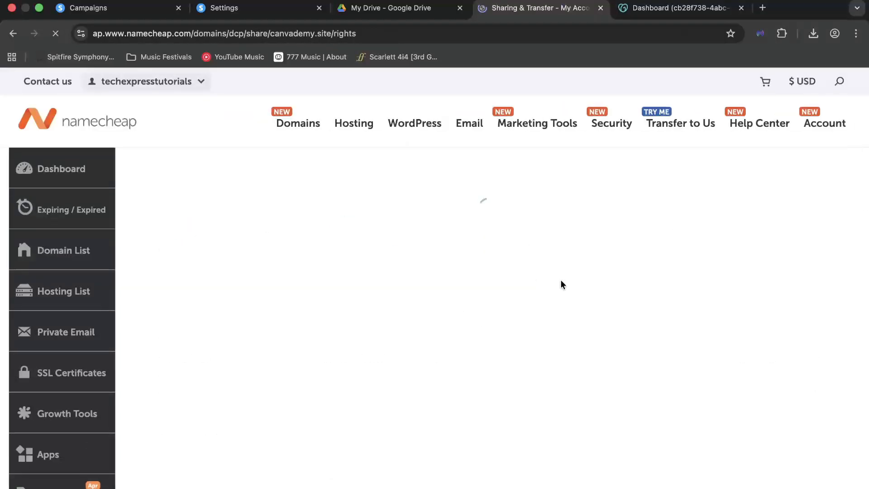
pyautogui.click(628, 290)
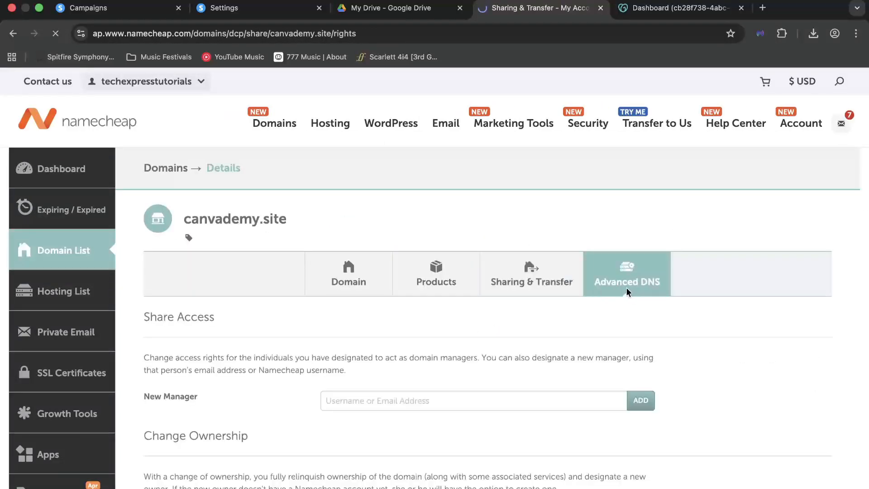
pyautogui.scroll(-5, 576, 353)
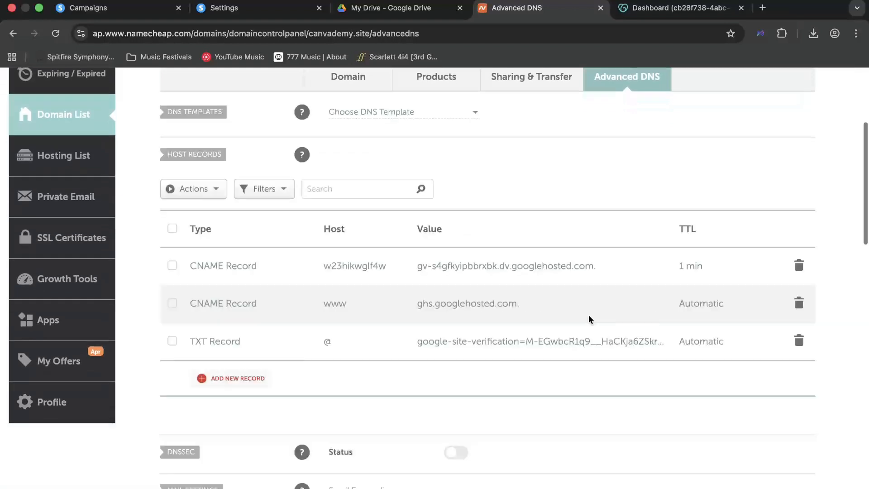
pyautogui.scroll(5, 589, 313)
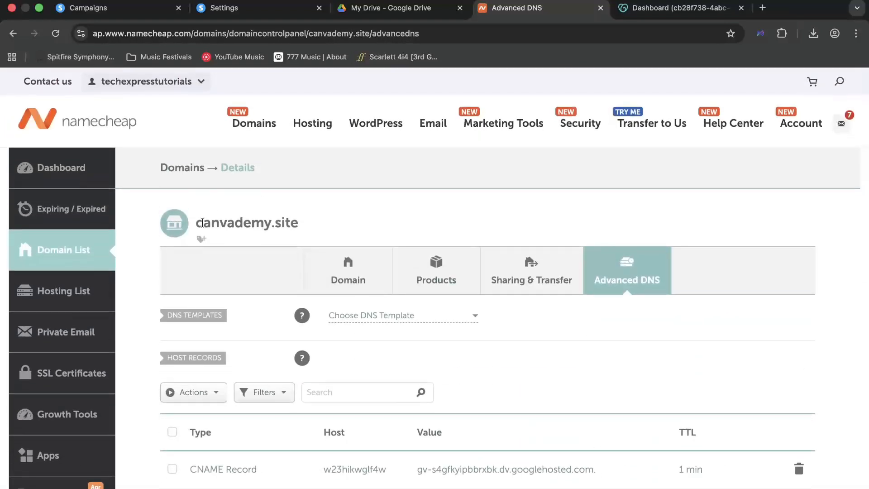
pyautogui.moveTo(203, 223); pyautogui.dragTo(316, 227)
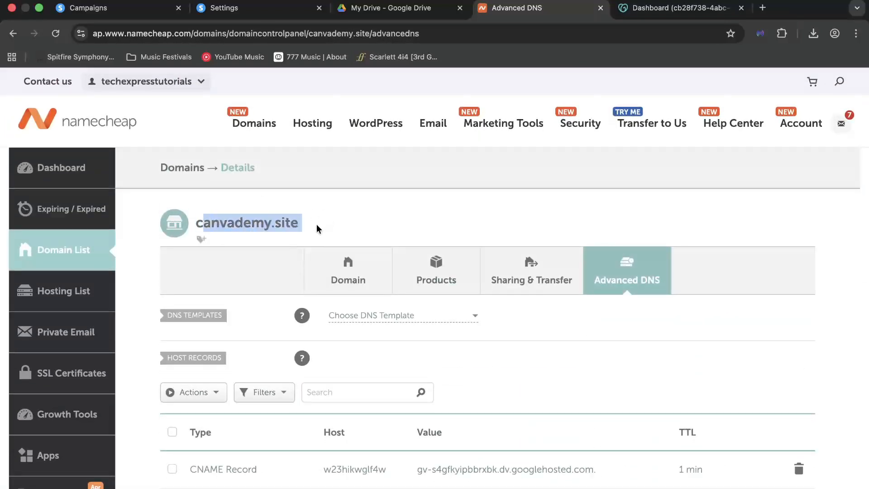
# Step: Return to the list of owned domains and locate weddingbandmx.site
pyautogui.click(96, 254)
pyautogui.scroll(-2, 389, 321)
pyautogui.moveTo(169, 427); pyautogui.dragTo(271, 429)
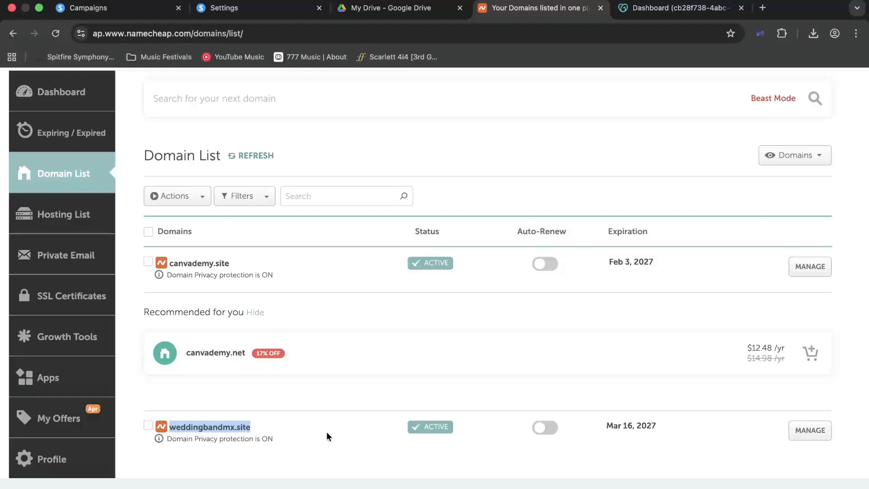
pyautogui.click(329, 322)
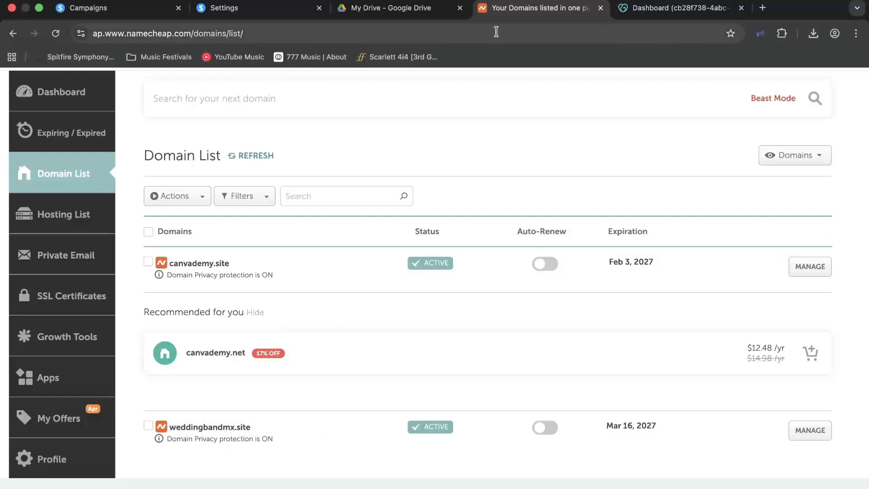
# Step: Search the web for shopify in a new browser tab and open the Shopify website
pyautogui.click(763, 9)
pyautogui.write('shopify')
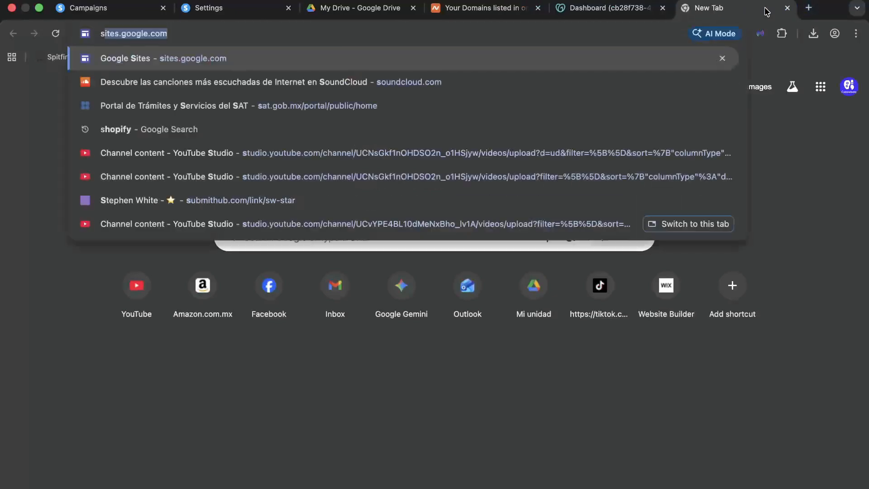
pyautogui.press('Return')
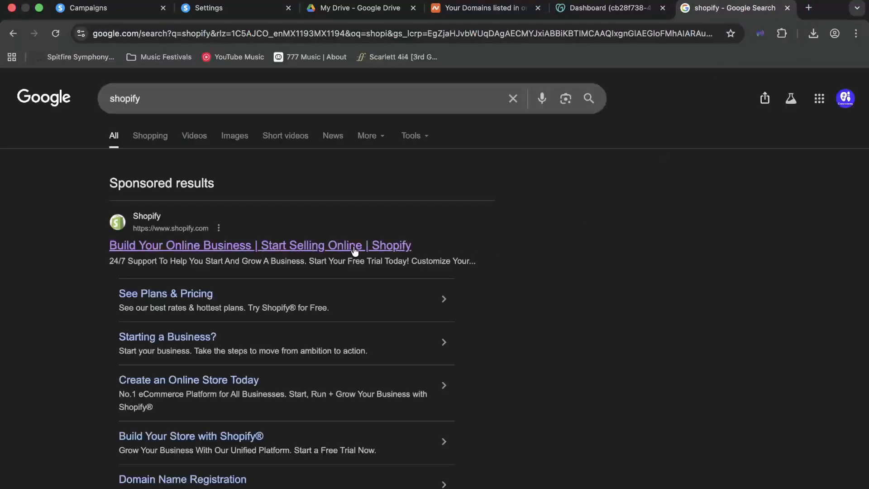
pyautogui.click(353, 247)
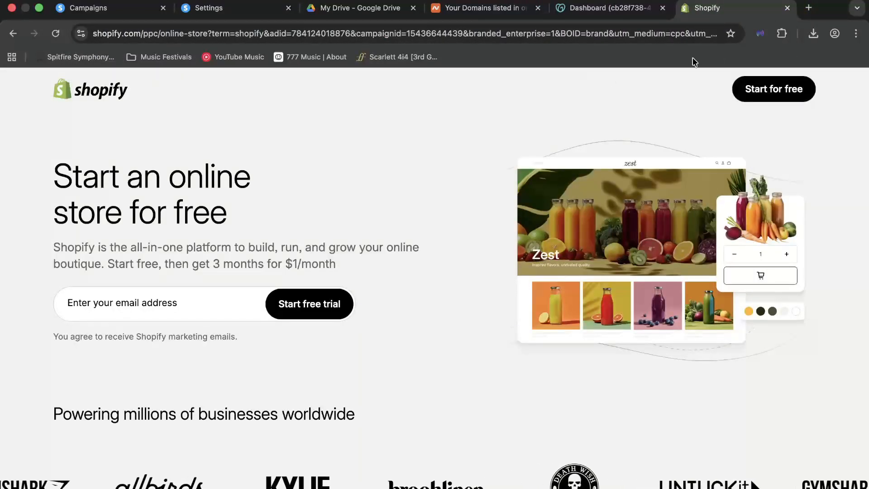
# Step: Sign in to Shopify with the Canvademy Inc. Google account and postpone the security settings review
pyautogui.click(748, 87)
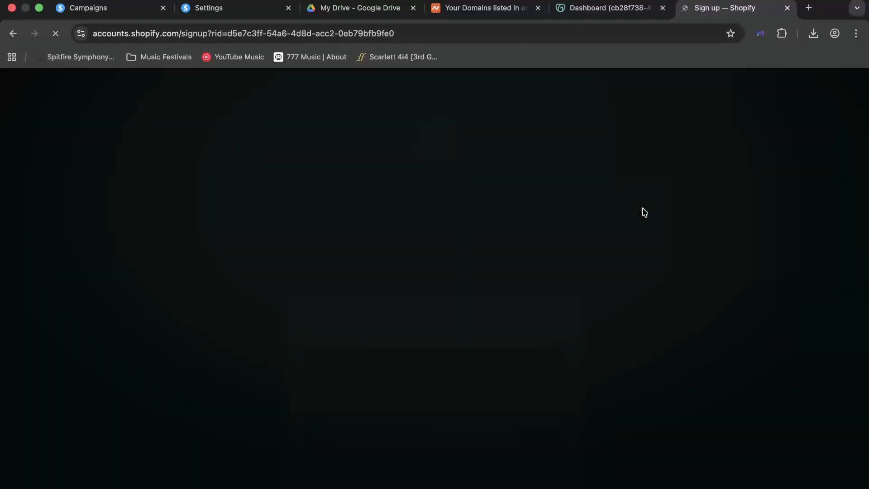
pyautogui.click(450, 381)
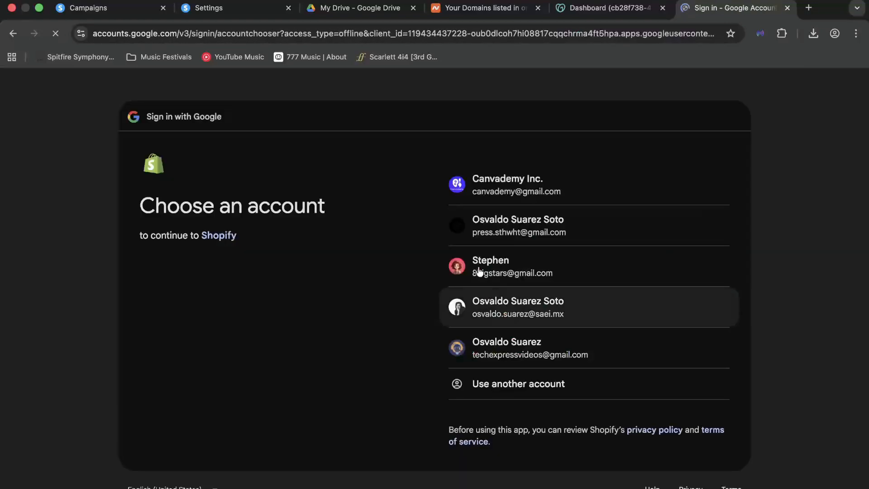
pyautogui.click(566, 190)
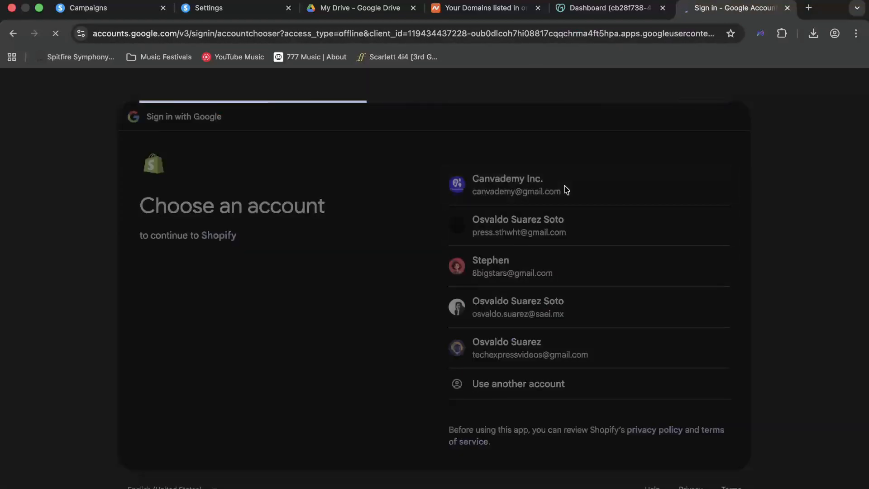
pyautogui.scroll(-5, 475, 394)
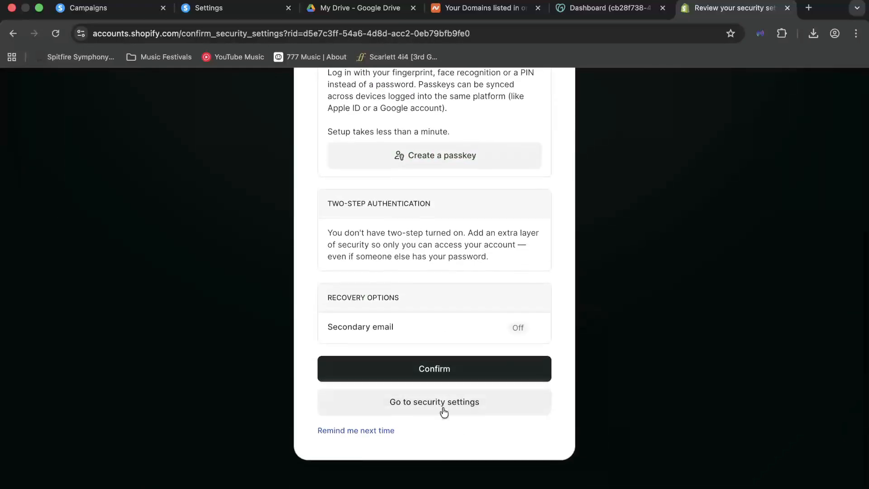
pyautogui.click(380, 434)
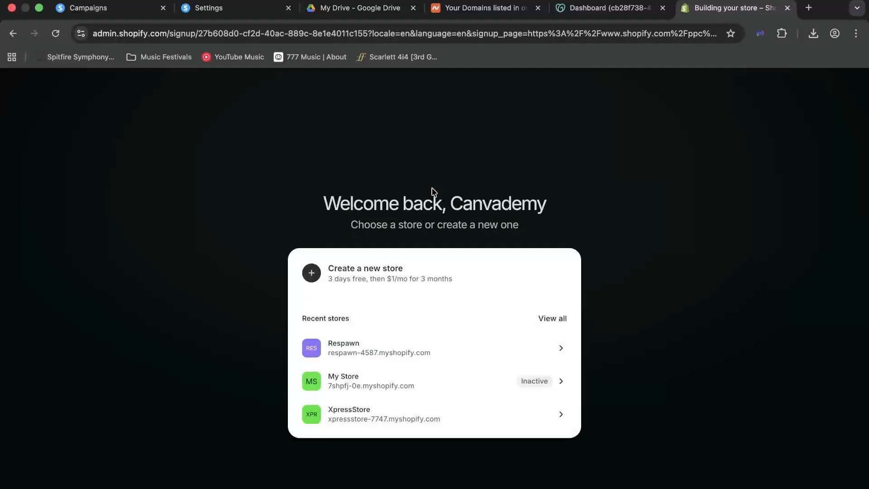
# Step: Open the Respawn store and go to its domain settings
pyautogui.click(421, 352)
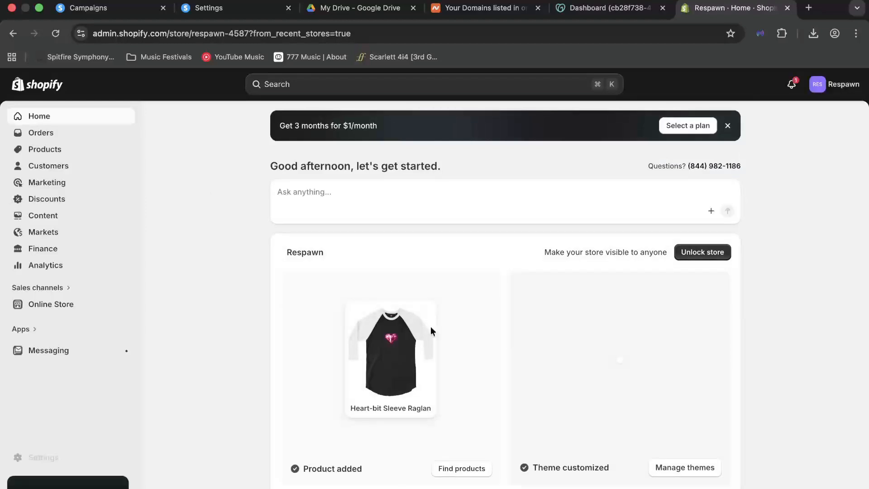
pyautogui.click(58, 459)
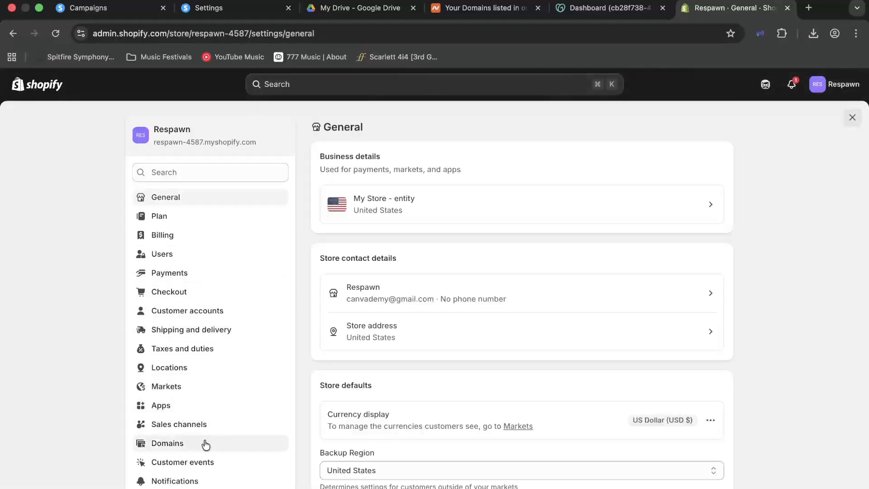
pyautogui.click(206, 444)
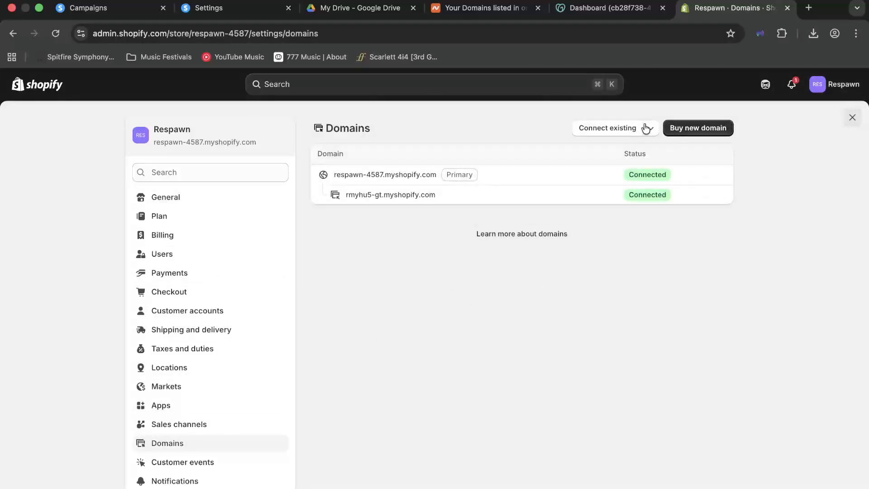
# Step: View the form for connecting an existing domain, cancel it, and reveal the domain transfer option
pyautogui.click(627, 131)
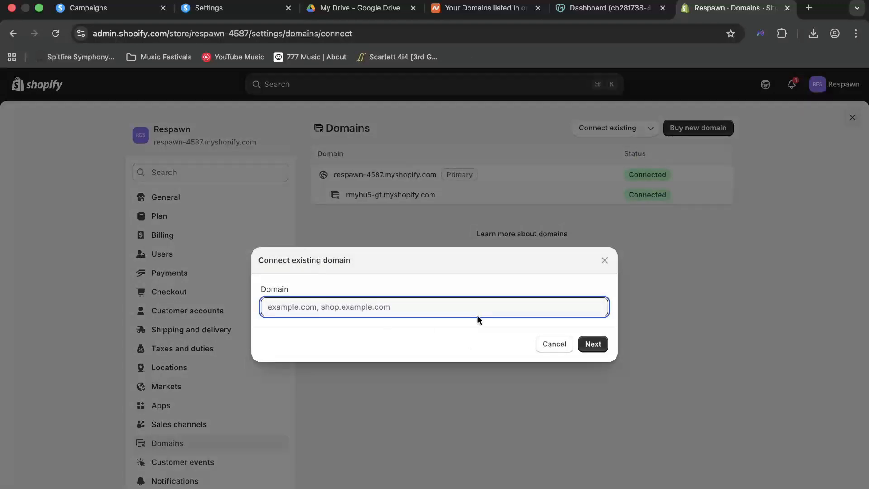
pyautogui.click(559, 346)
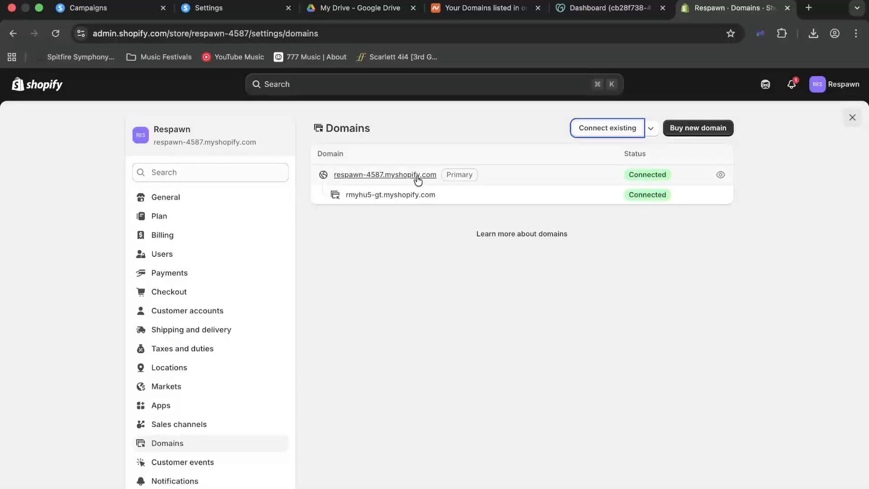
pyautogui.click(652, 130)
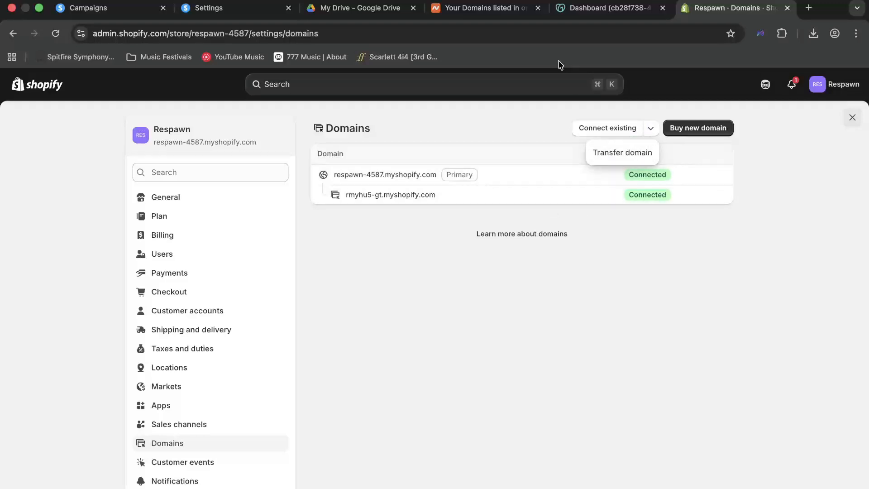
# Step: Switch to Namecheap, open the management page of weddingbandmx.site and review its Advanced DNS host records
pyautogui.click(501, 10)
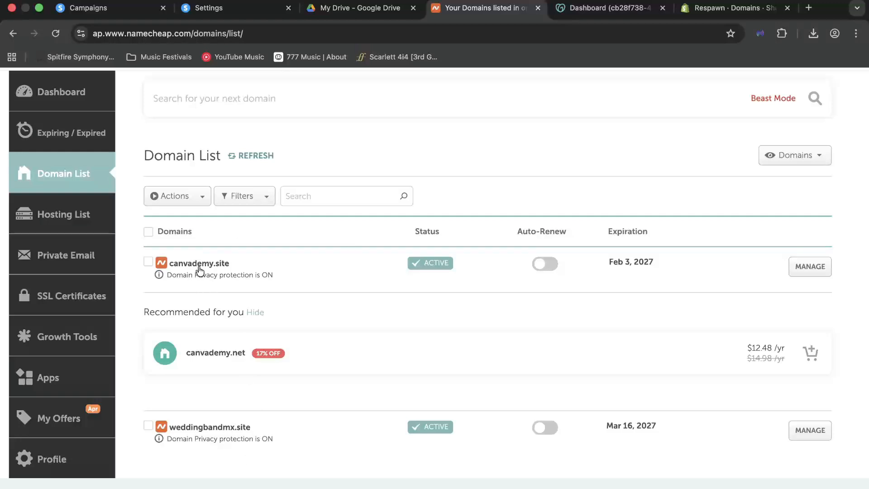
pyautogui.click(231, 430)
pyautogui.click(808, 432)
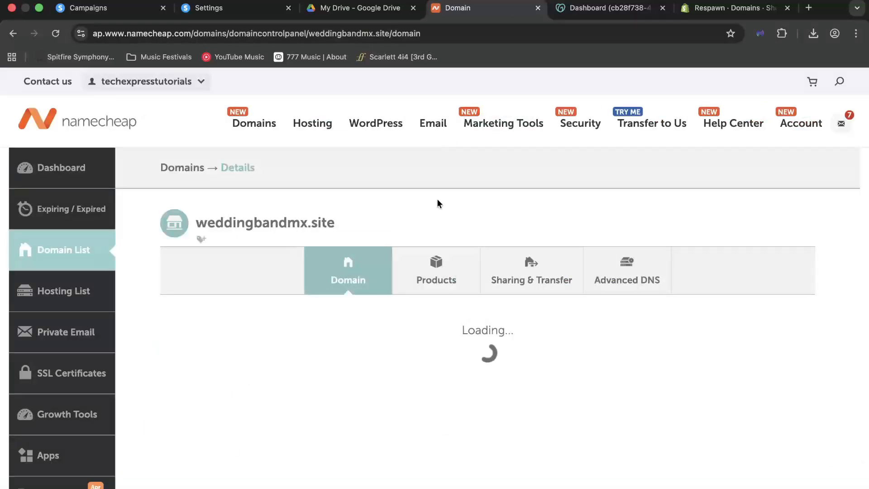
pyautogui.click(625, 279)
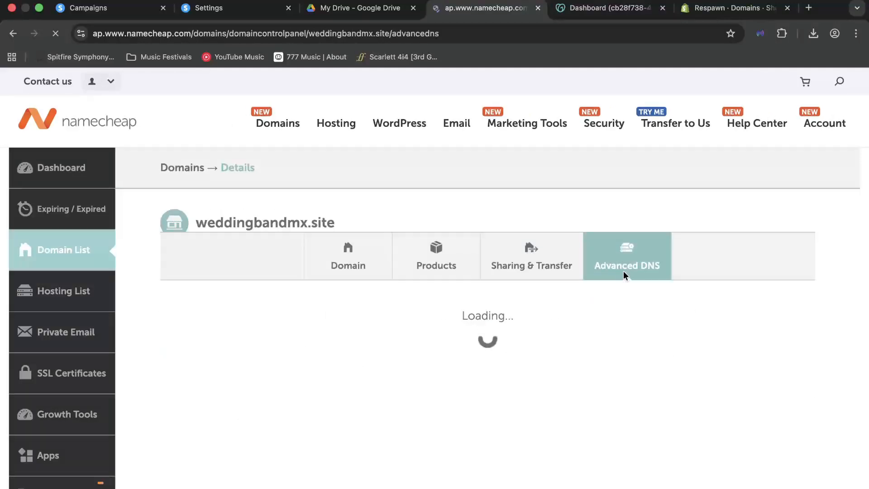
pyautogui.scroll(-5, 627, 320)
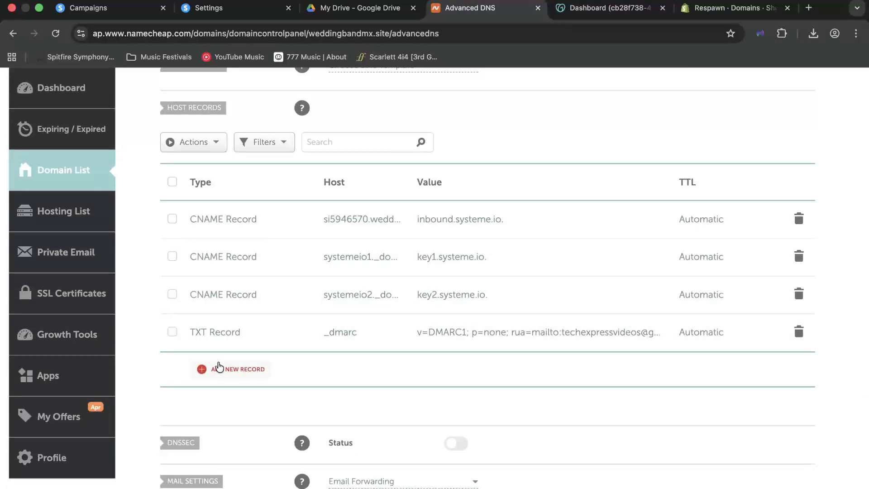
pyautogui.scroll(5, 557, 140)
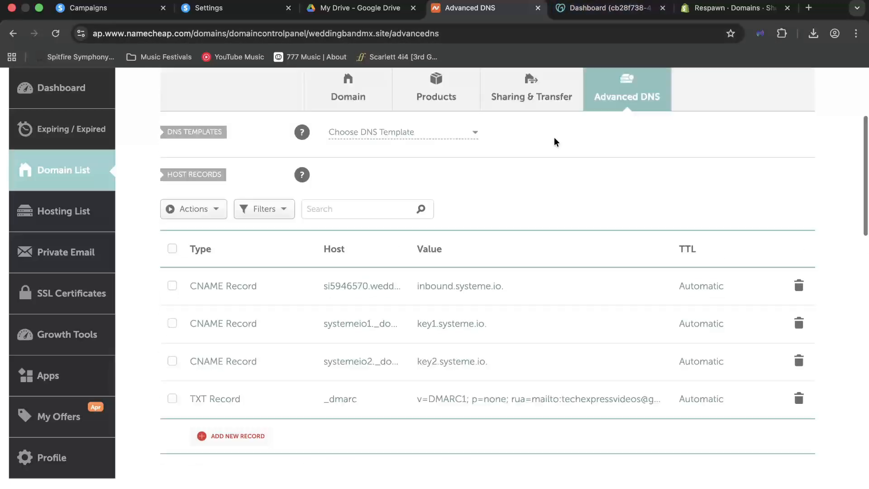
pyautogui.moveTo(340, 170); pyautogui.dragTo(192, 174)
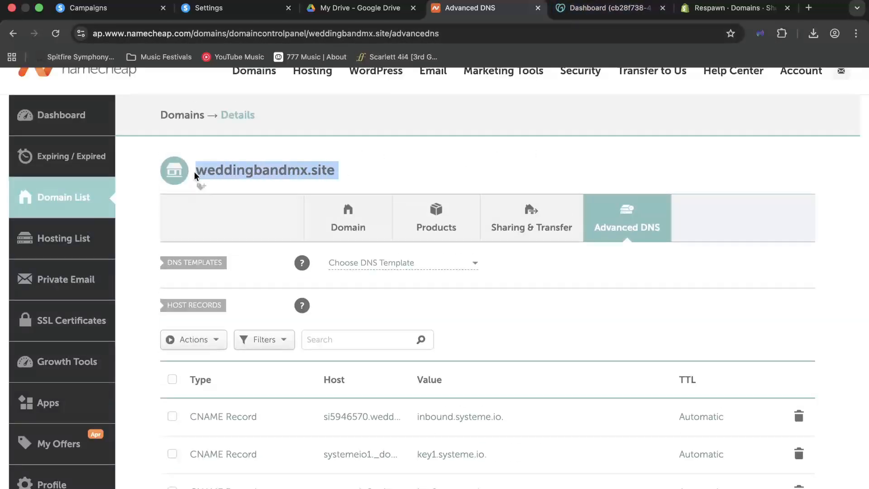
# Step: View the GoDaddy dashboard, the Namecheap DNS settings and the Shopify domain settings in turn
pyautogui.click(602, 8)
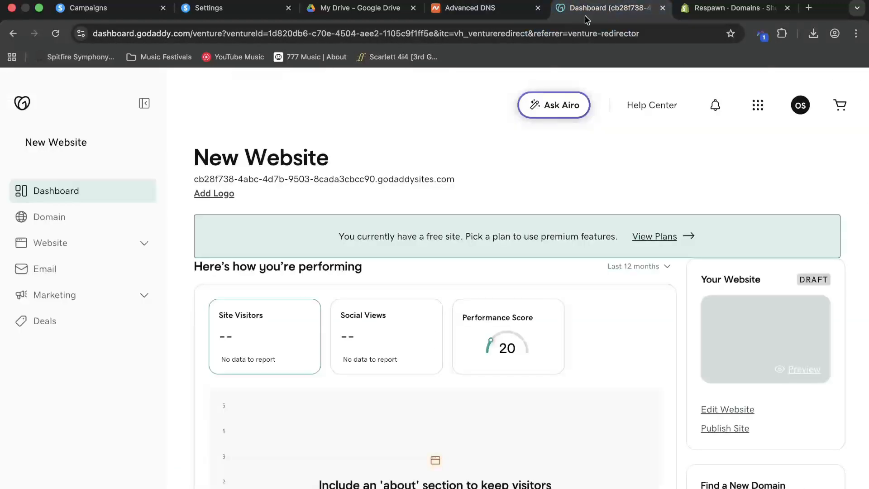
pyautogui.click(470, 8)
pyautogui.scroll(-1, 464, 187)
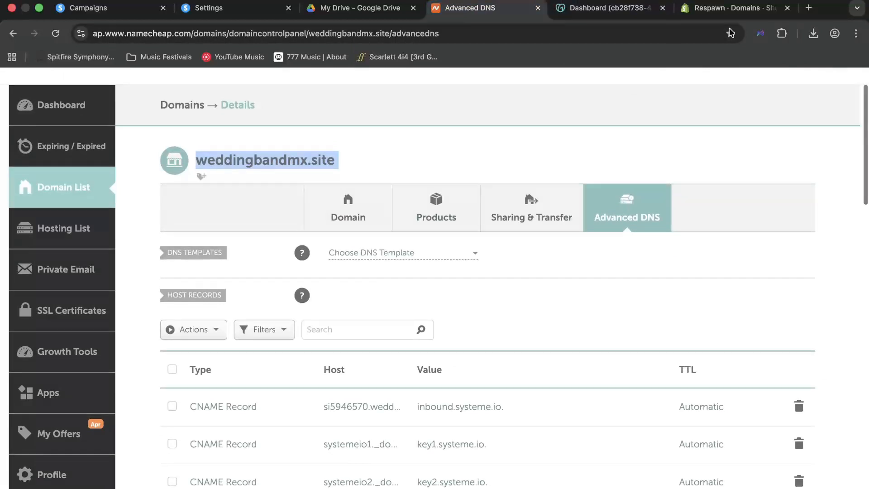
pyautogui.click(734, 9)
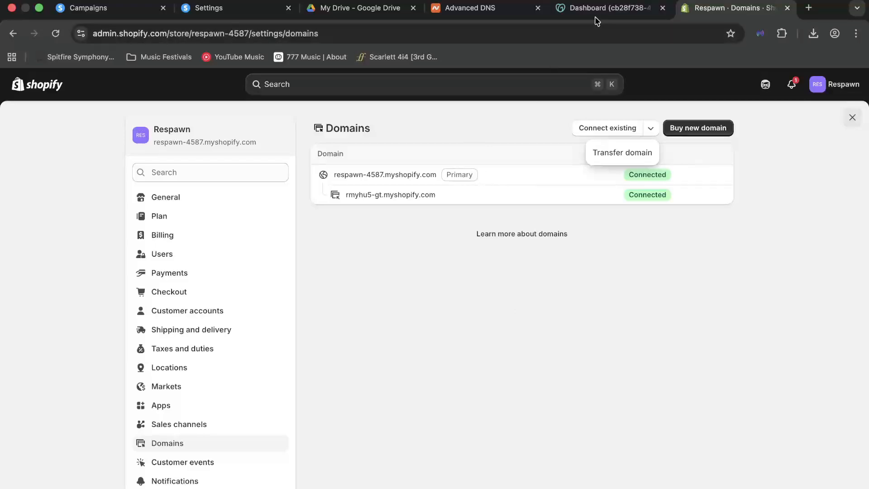
# Step: Return to Namecheap and review the mail, dynamic DNS and personal DNS server settings of weddingbandmx.site
pyautogui.click(488, 9)
pyautogui.scroll(-12, 461, 296)
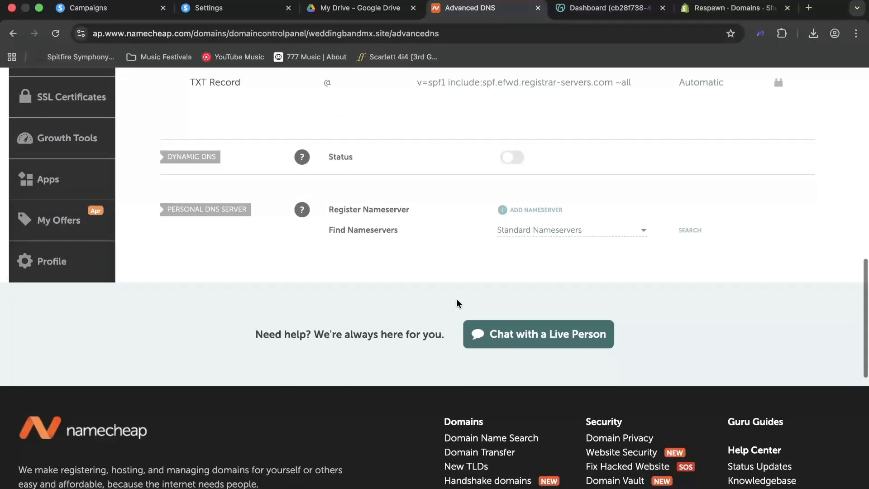
pyautogui.scroll(8, 457, 301)
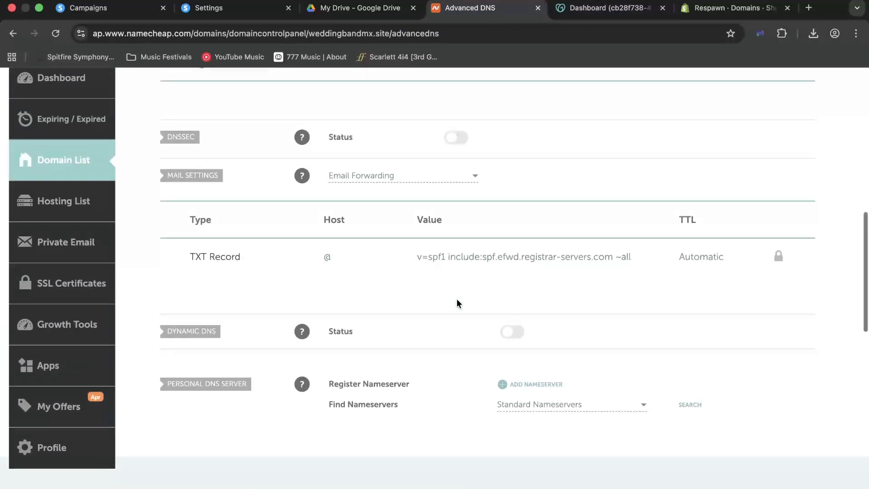
pyautogui.scroll(7, 457, 299)
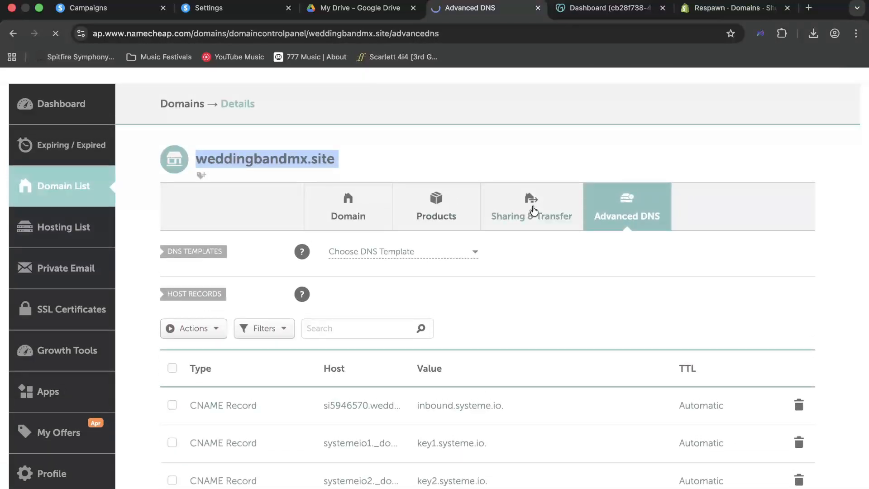
# Step: Review the Sharing & Transfer and Products pages of weddingbandmx.site
pyautogui.click(516, 206)
pyautogui.scroll(-10, 568, 298)
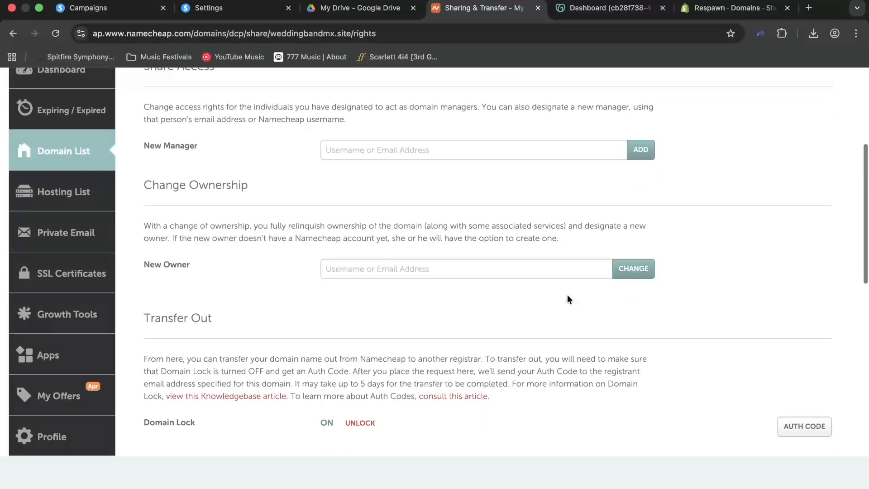
pyautogui.scroll(10, 568, 299)
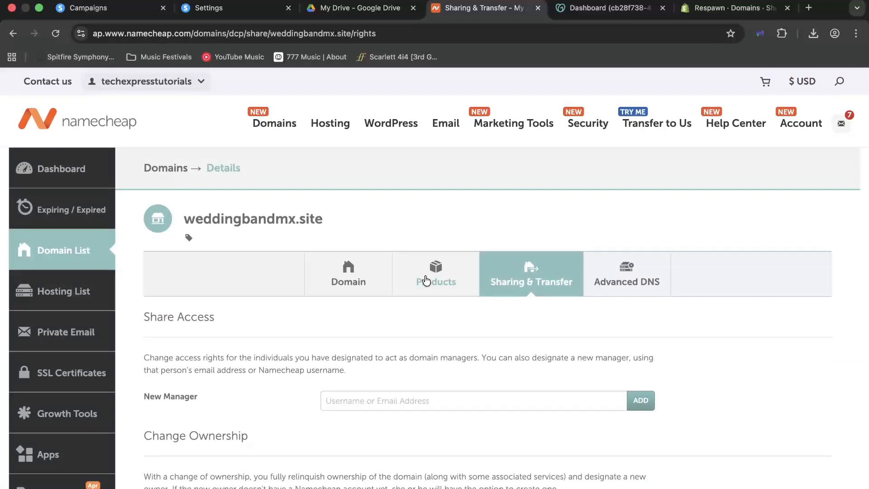
pyautogui.click(423, 281)
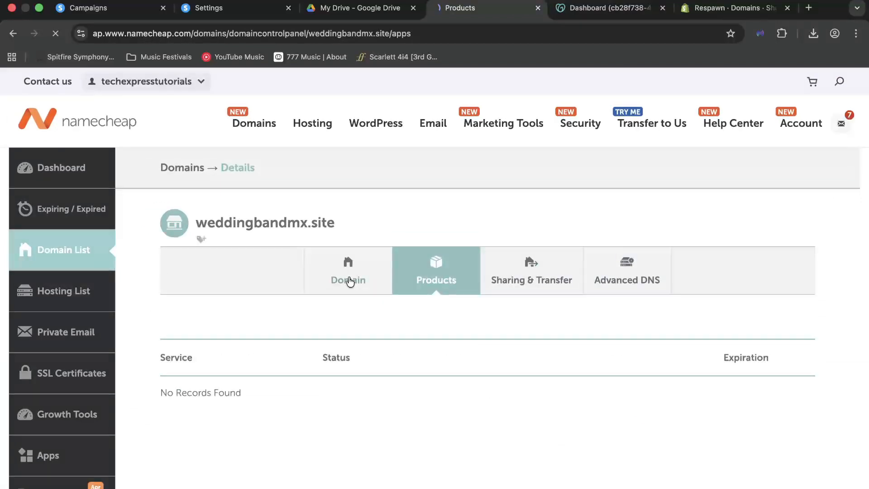
# Step: Review the main domain settings of weddingbandmx.site, including nameservers, redirects, domain contacts and other domain settings
pyautogui.click(350, 282)
pyautogui.scroll(-4, 397, 297)
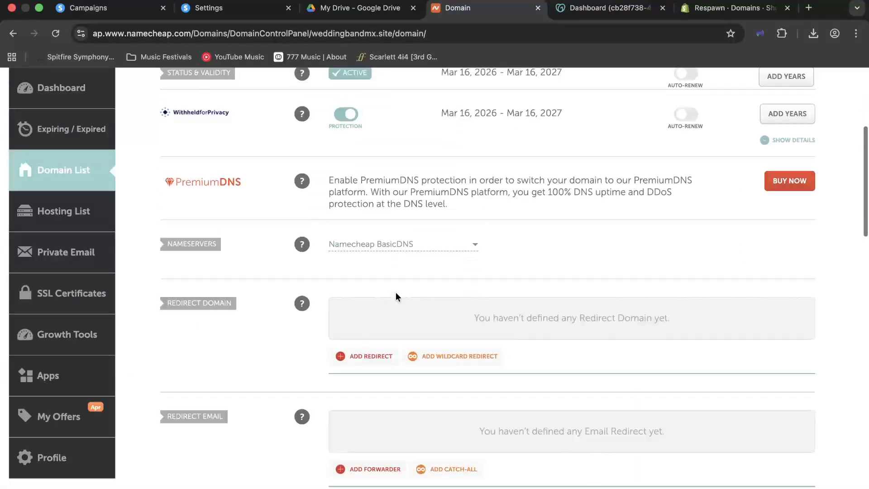
pyautogui.scroll(-9, 396, 293)
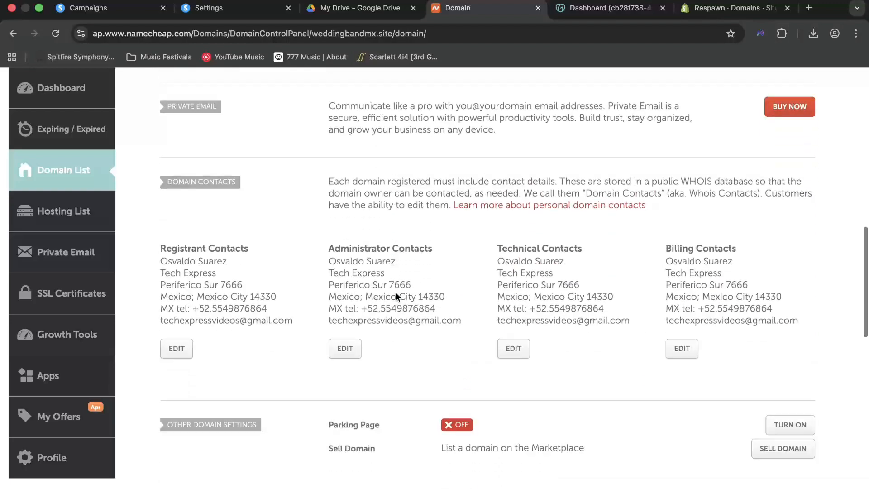
pyautogui.scroll(15, 396, 292)
pyautogui.scroll(-20, 396, 292)
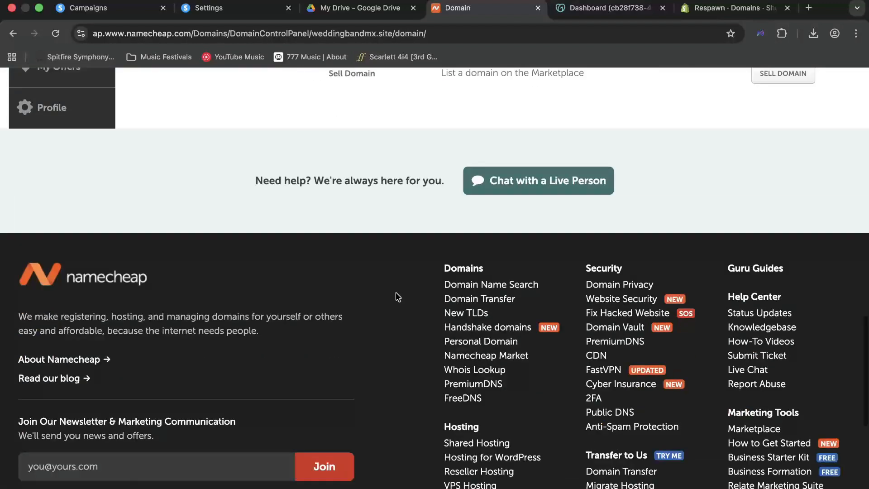
pyautogui.scroll(4, 398, 297)
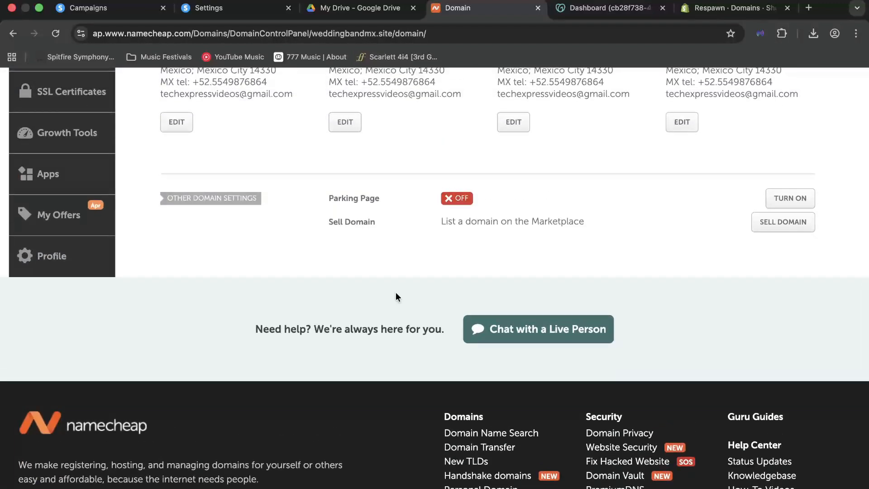
pyautogui.scroll(8, 396, 292)
# Step: Switch to the GoDaddy dashboard and open the Airo assistant
pyautogui.click(600, 9)
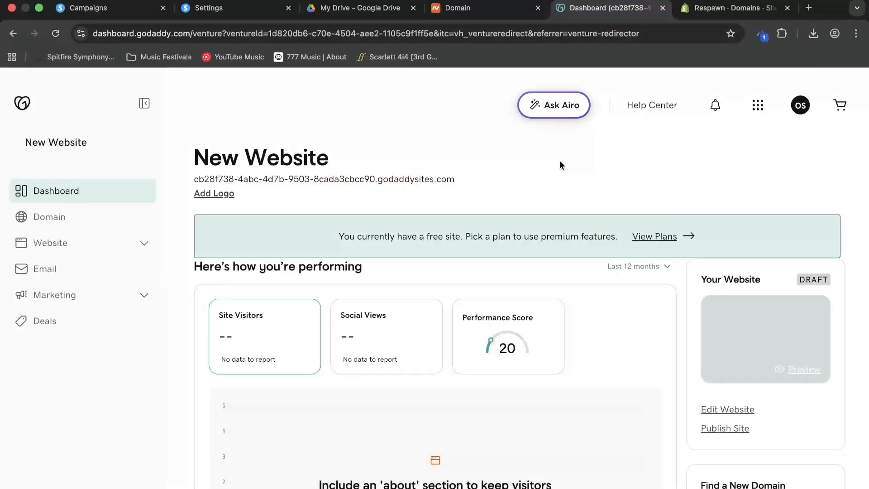
pyautogui.click(562, 107)
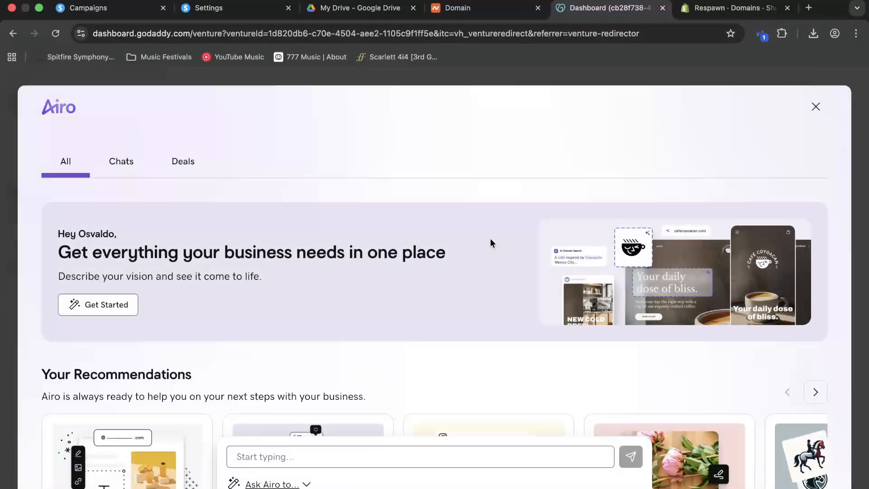
# Step: Ask the Airo assistant to "forward my domain to a new new" and read its reply about domains in the account
pyautogui.scroll(-2, 490, 238)
pyautogui.scroll(-4, 490, 238)
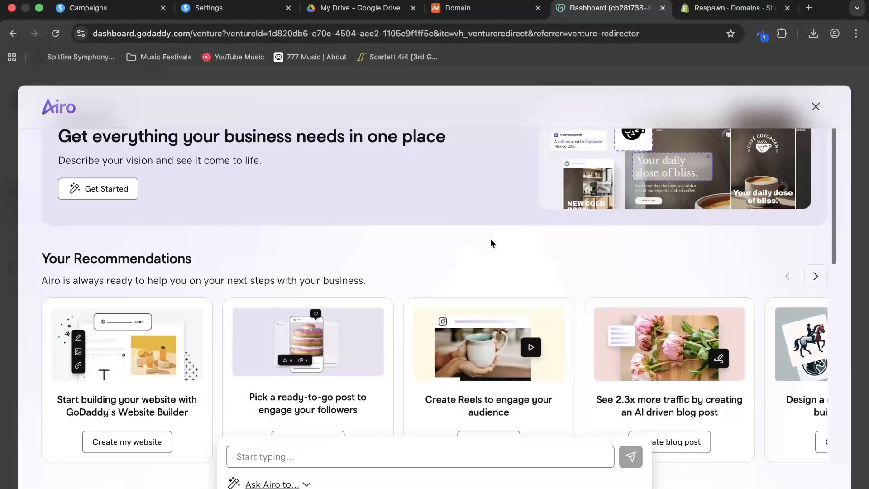
pyautogui.click(403, 455)
pyautogui.write('forward my d')
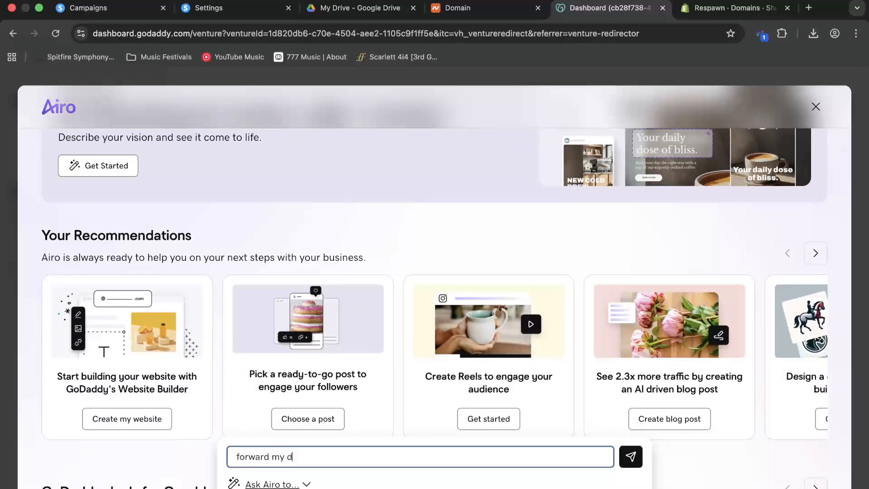
pyautogui.write('omain to a new new')
pyautogui.press('Return')
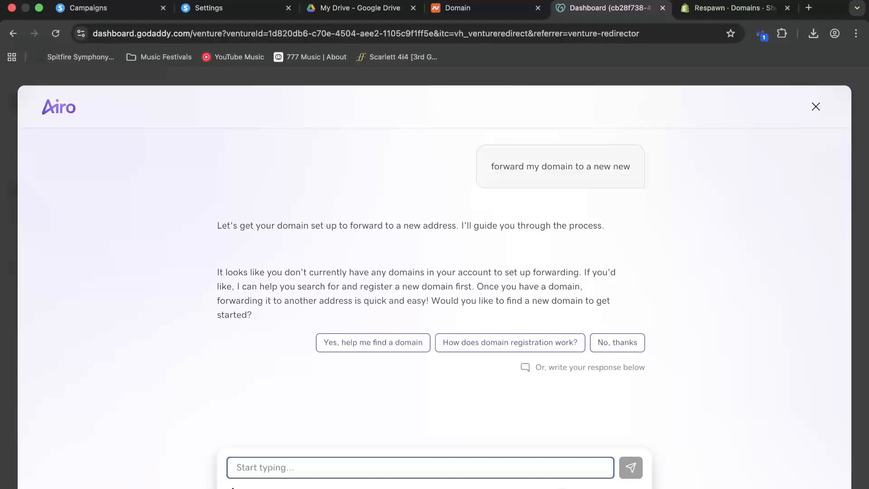
pyautogui.moveTo(394, 272); pyautogui.dragTo(485, 272)
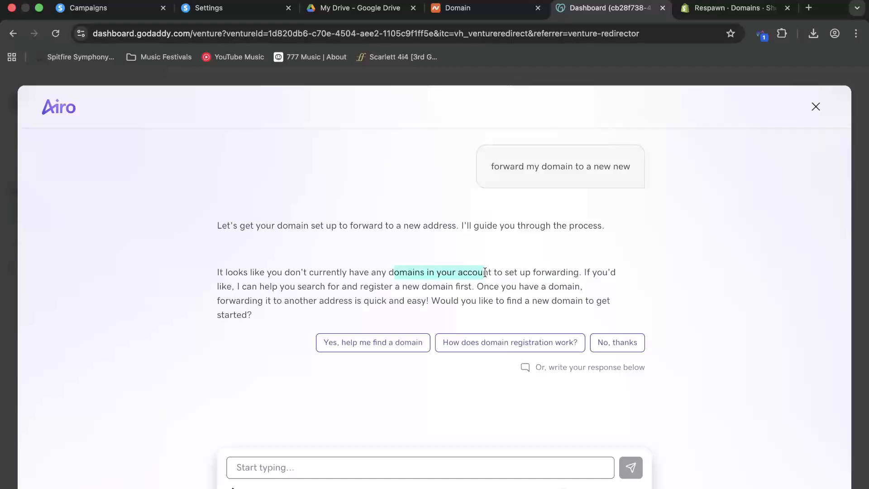
# Step: Switch back to Namecheap and review the Advanced DNS page of weddingbandmx.site, from host records to the personal DNS server settings
pyautogui.click(508, 14)
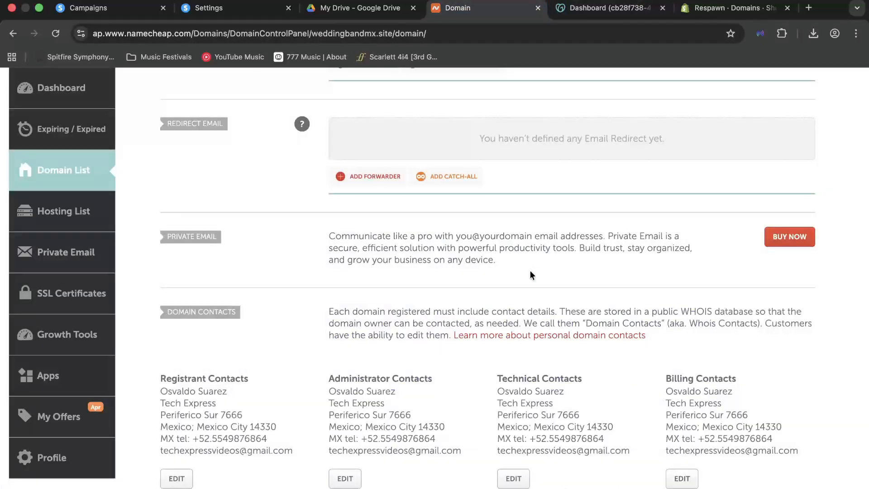
pyautogui.scroll(7, 241, 253)
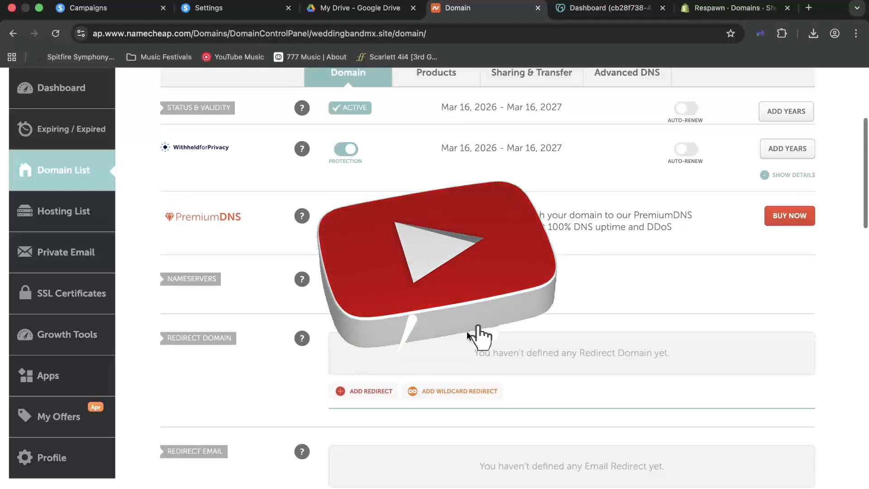
pyautogui.scroll(4, 466, 331)
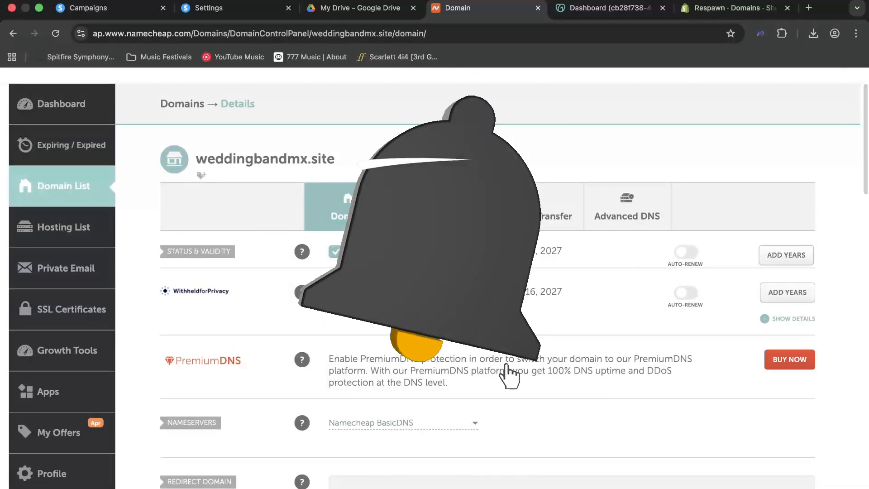
pyautogui.click(606, 211)
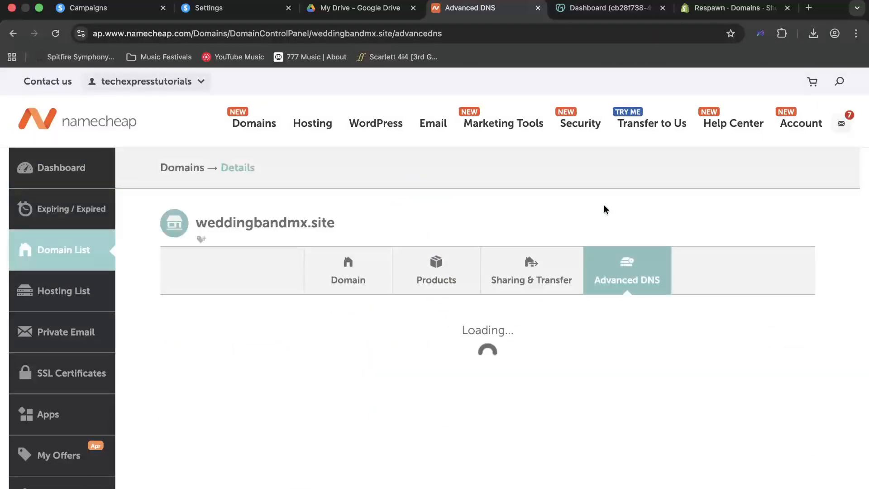
pyautogui.scroll(-10, 604, 209)
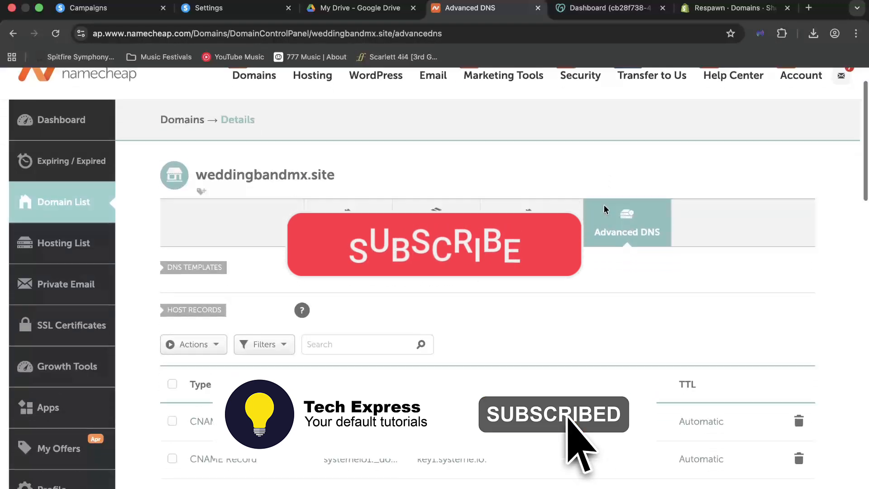
pyautogui.scroll(-8, 604, 206)
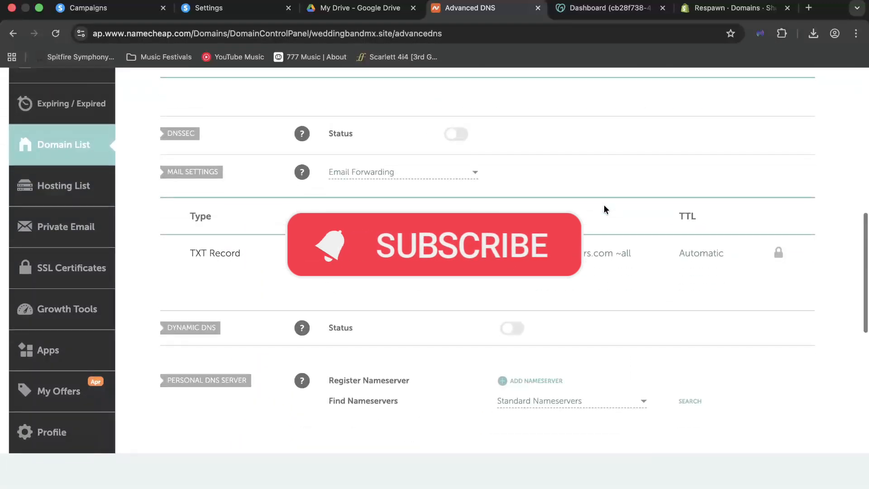